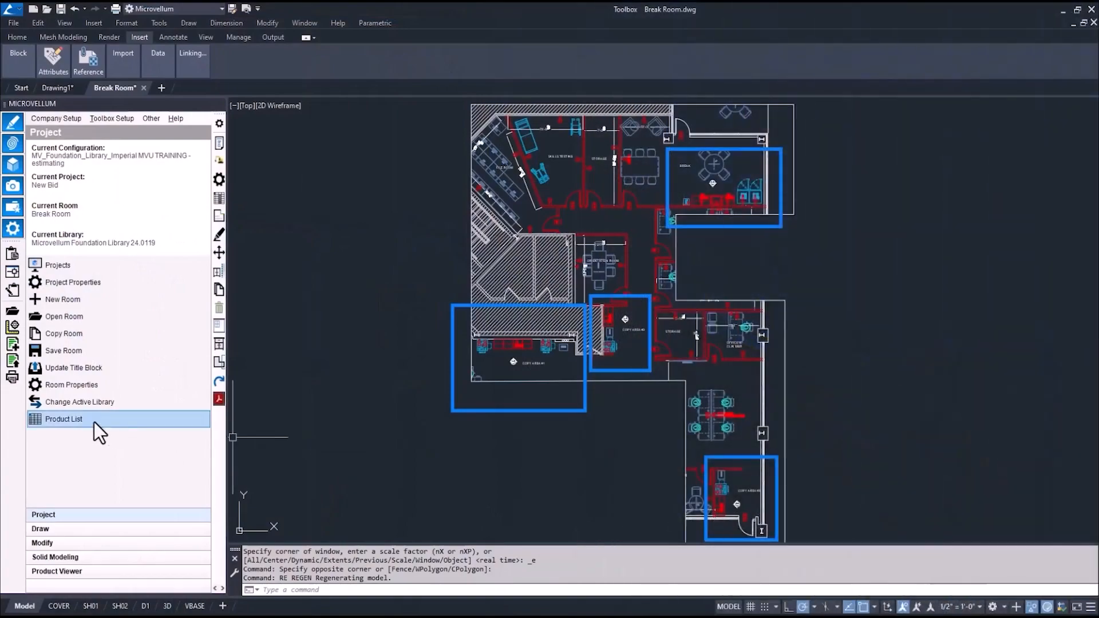
Open the Product List and rebuild it to refresh all 37 products' width, height and depth
left_click(95, 422)
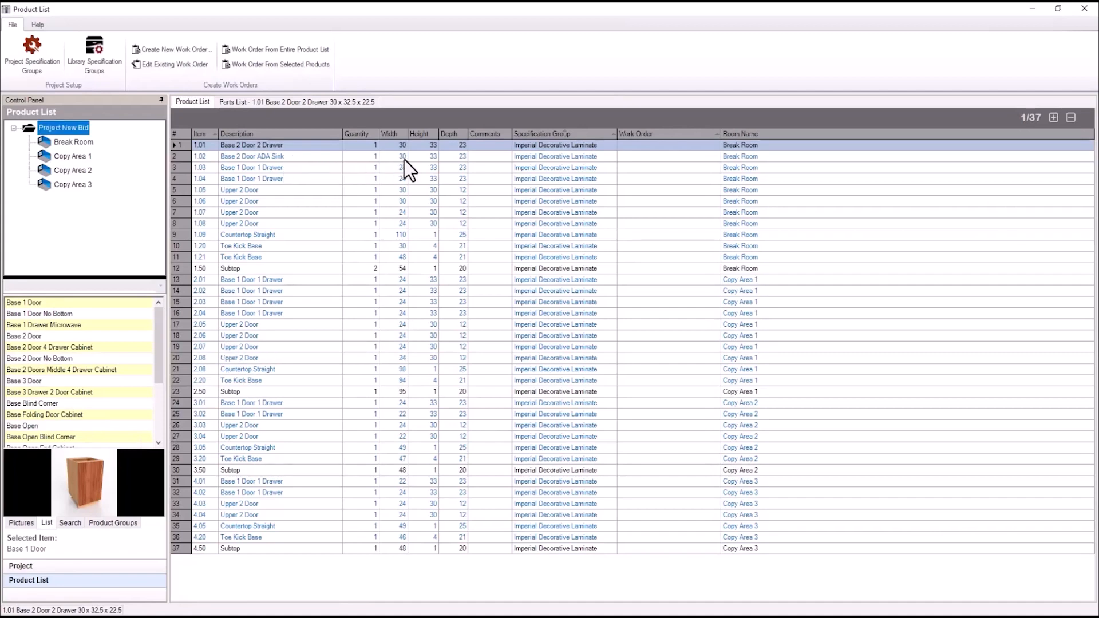
right_click(297, 202)
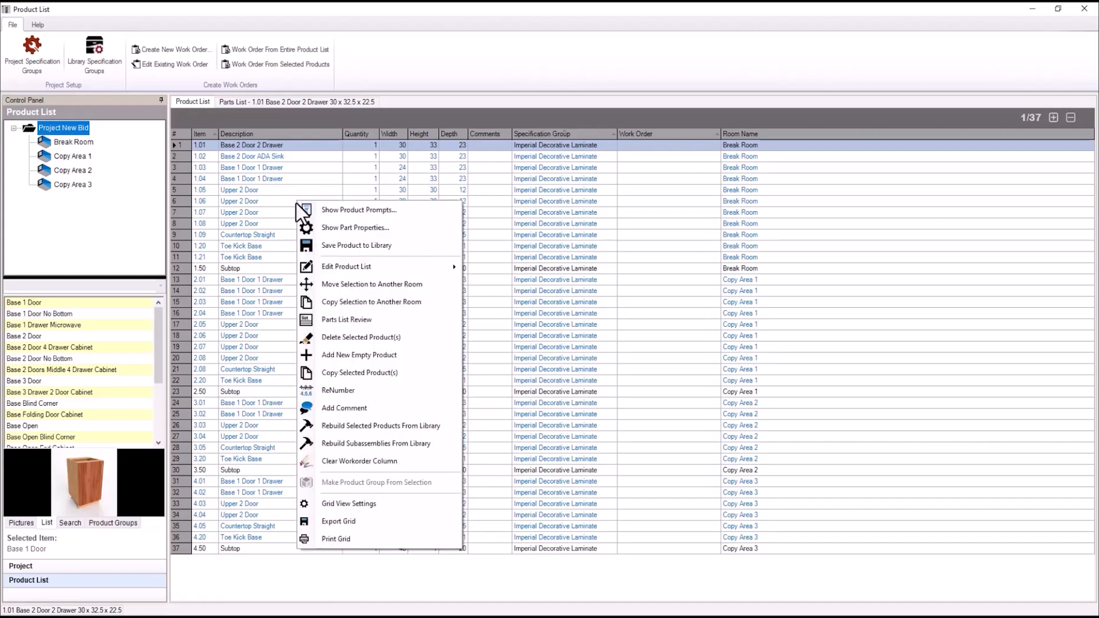
mouse_move(374, 265)
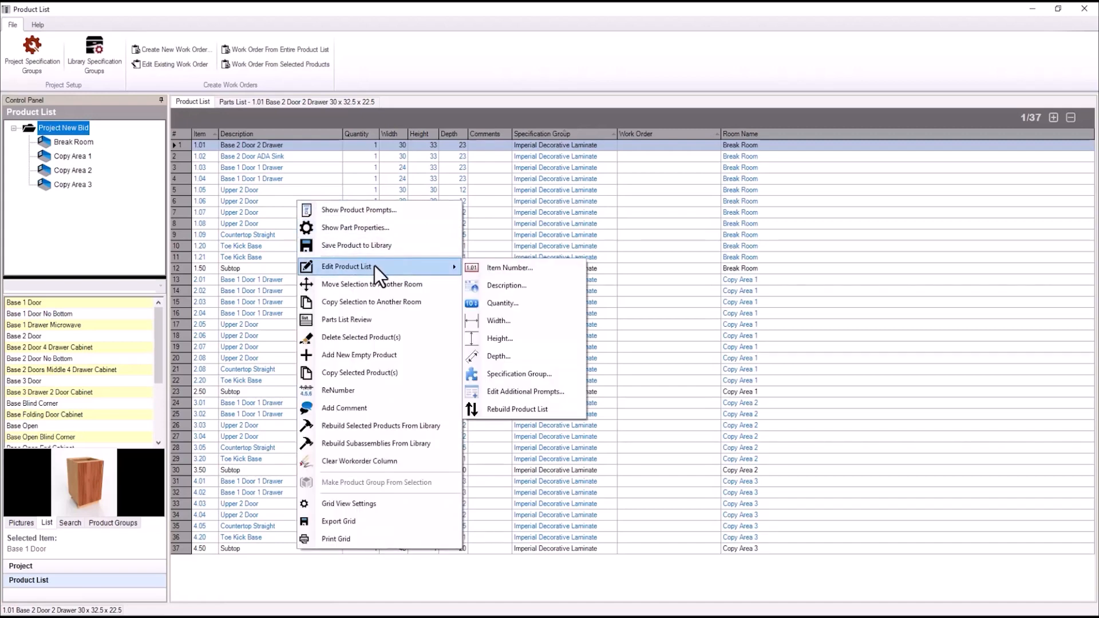
left_click(523, 410)
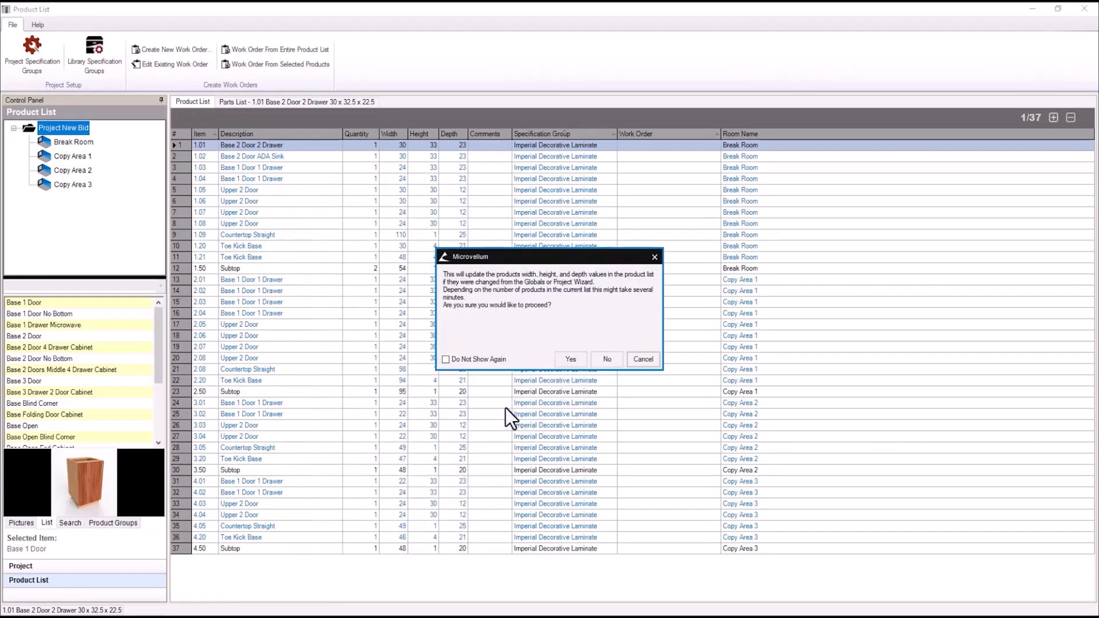
left_click(568, 361)
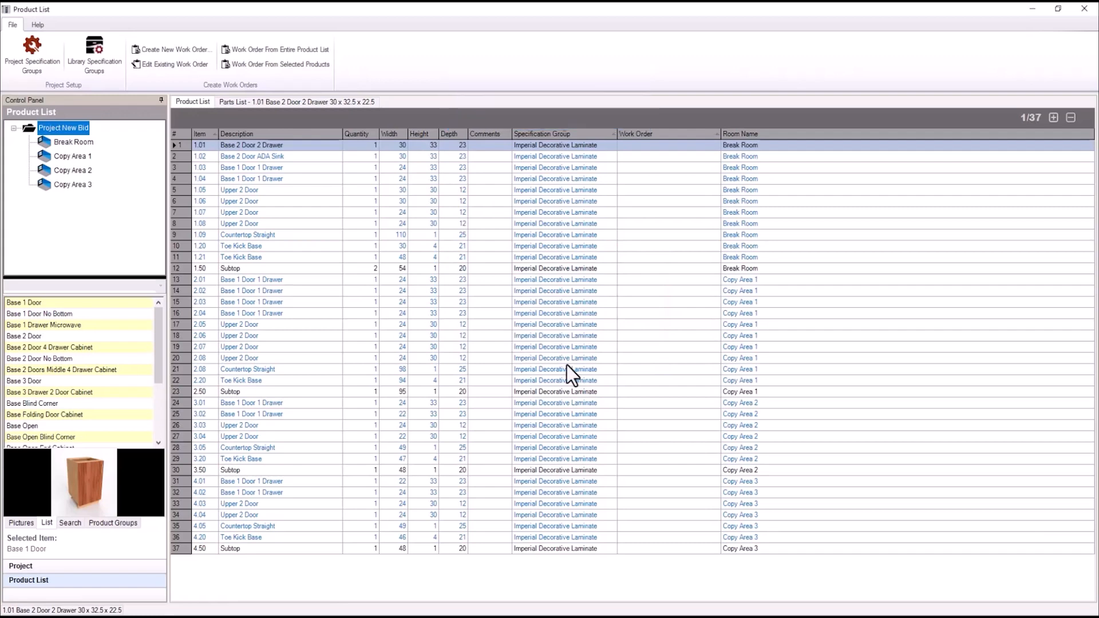
Sort products by height and set the grid to 4 decimal places, e.g. 32.5000
left_click(435, 136)
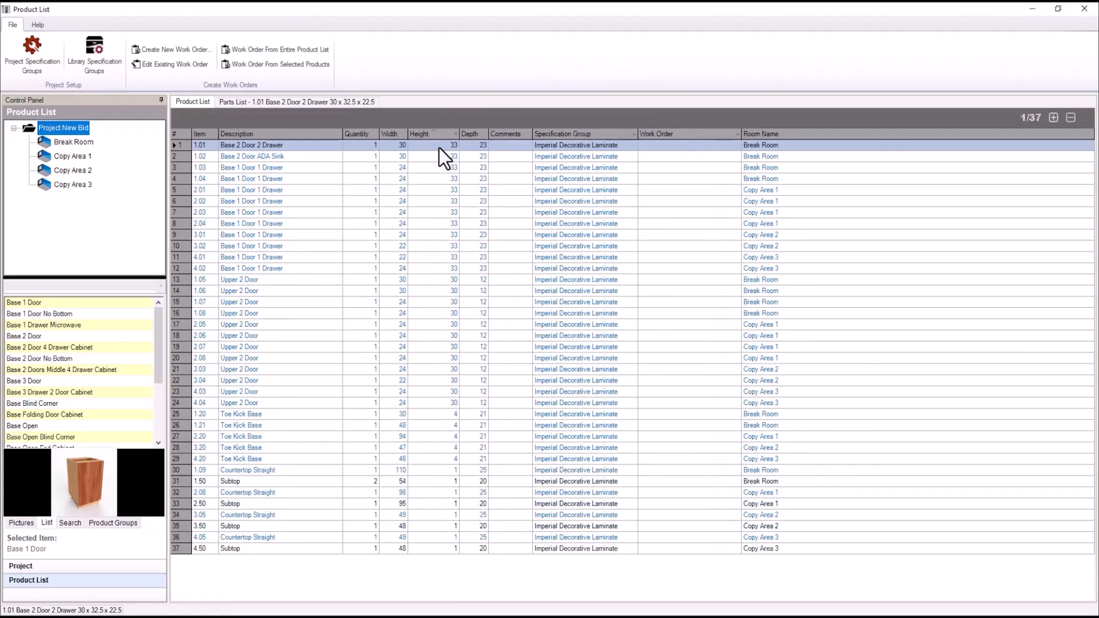
right_click(435, 116)
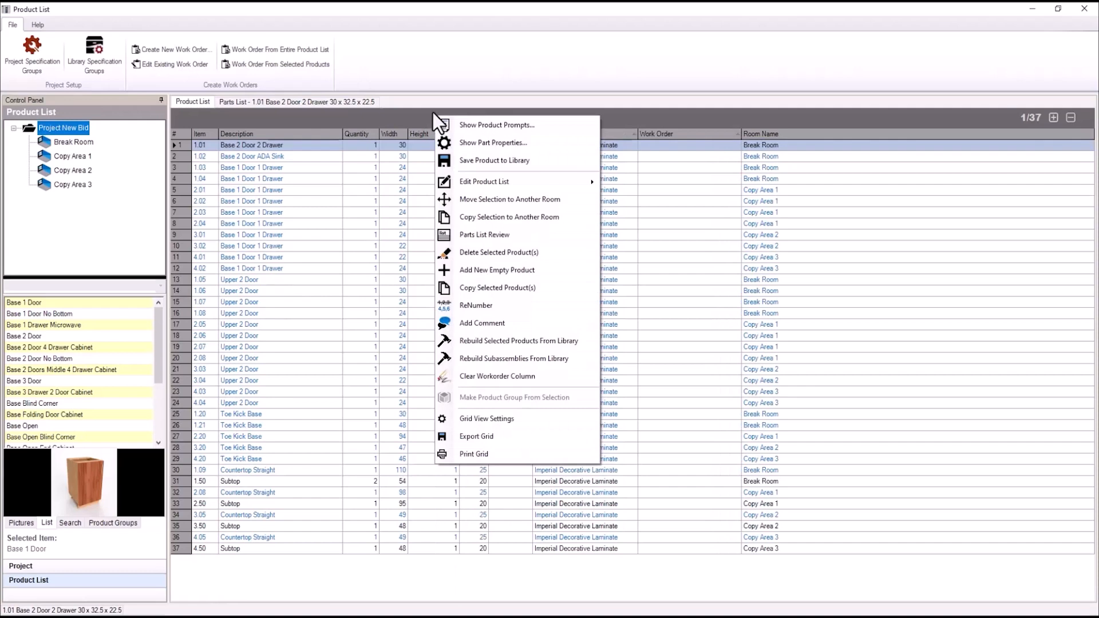
left_click(492, 426)
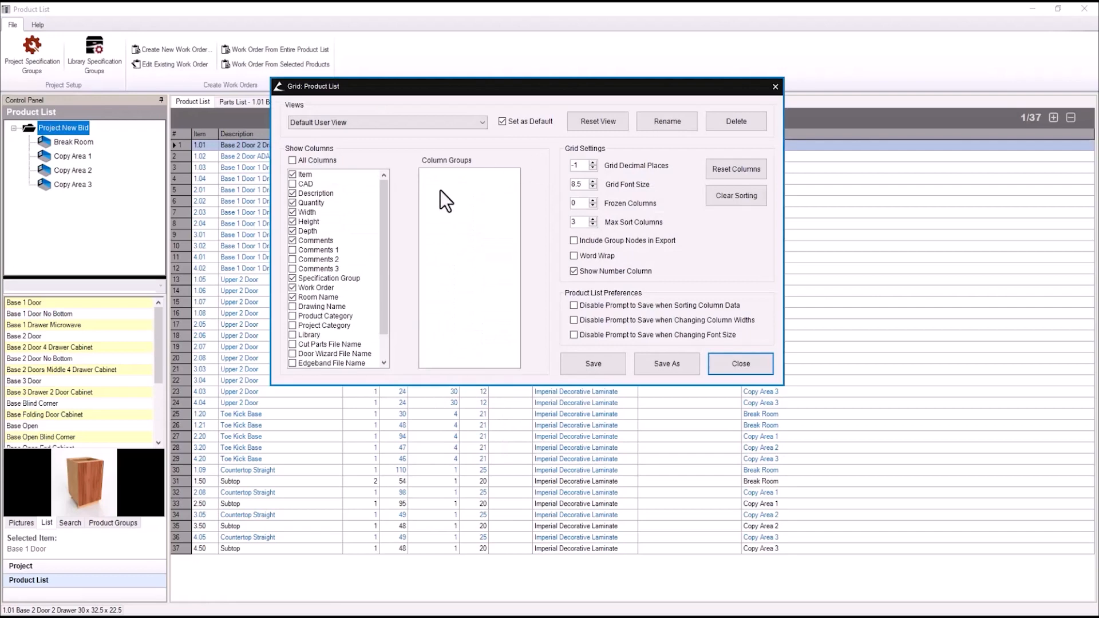
left_click(592, 163)
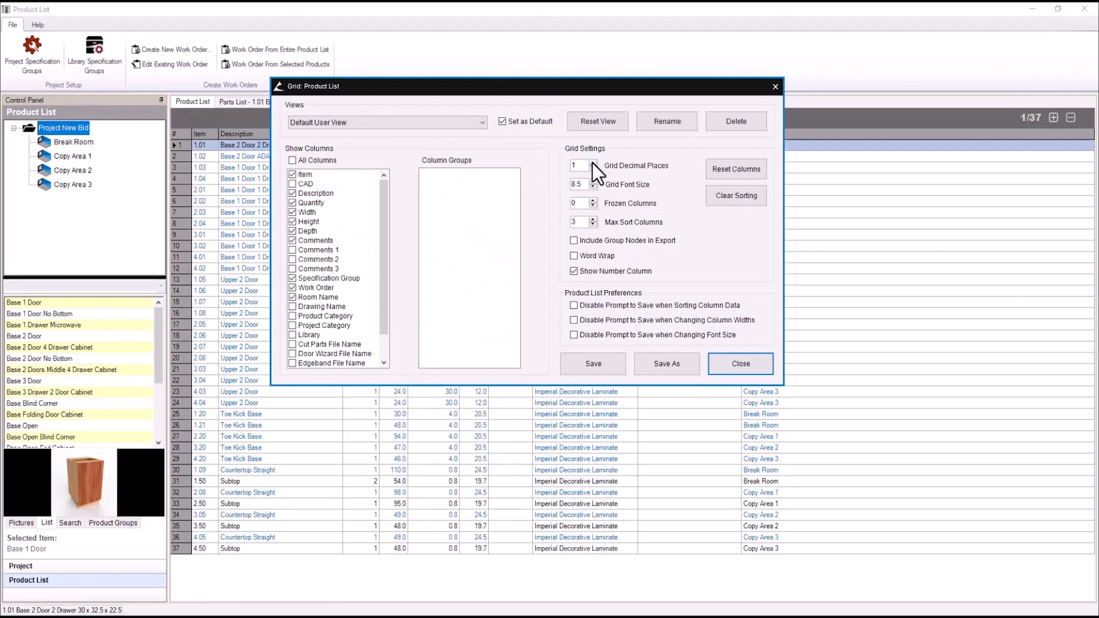
left_click(592, 163)
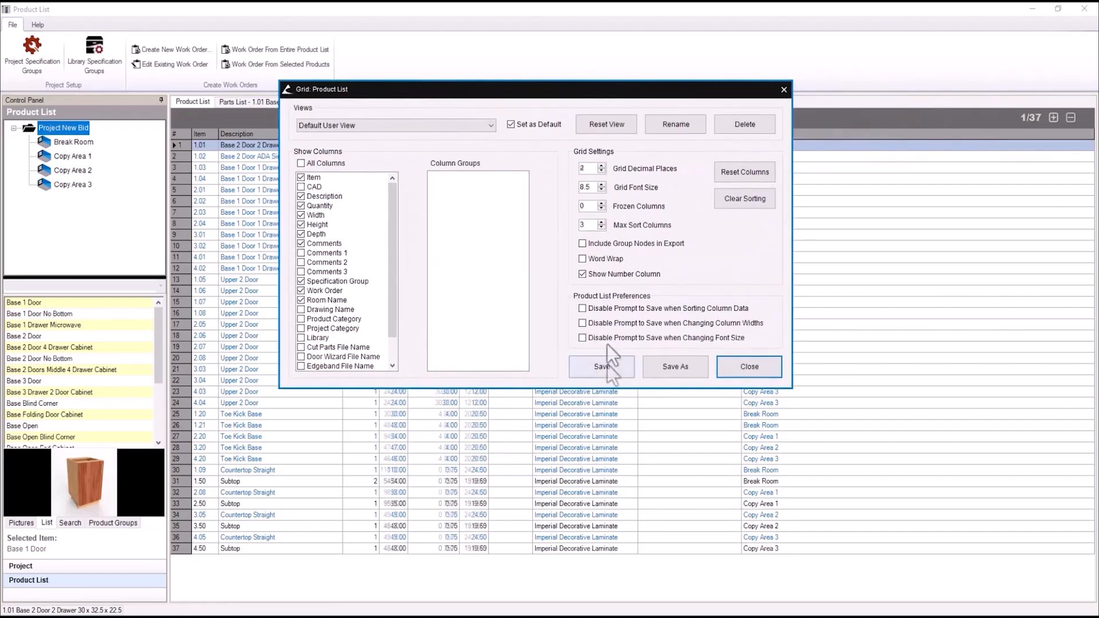
left_click(606, 364)
left_click(757, 369)
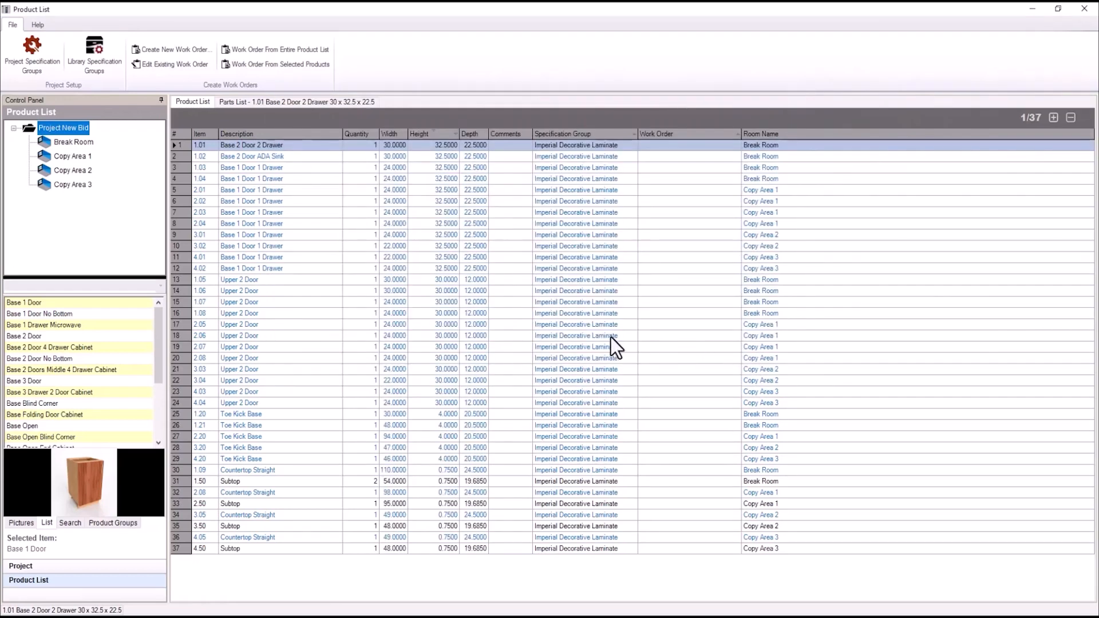
left_click(81, 144)
right_click(249, 146)
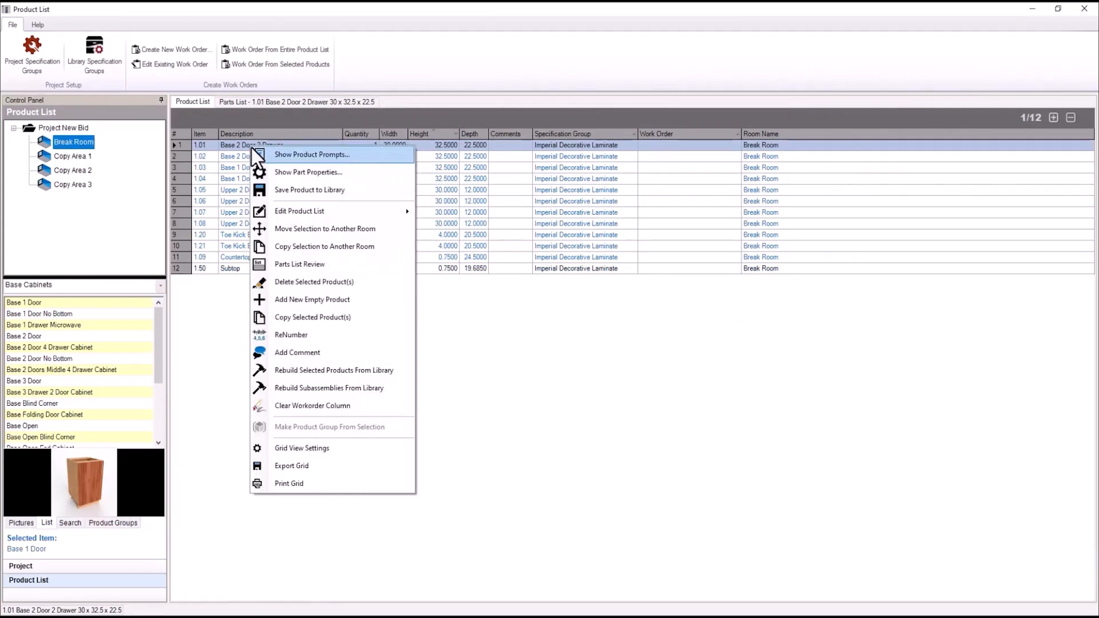
left_click(325, 264)
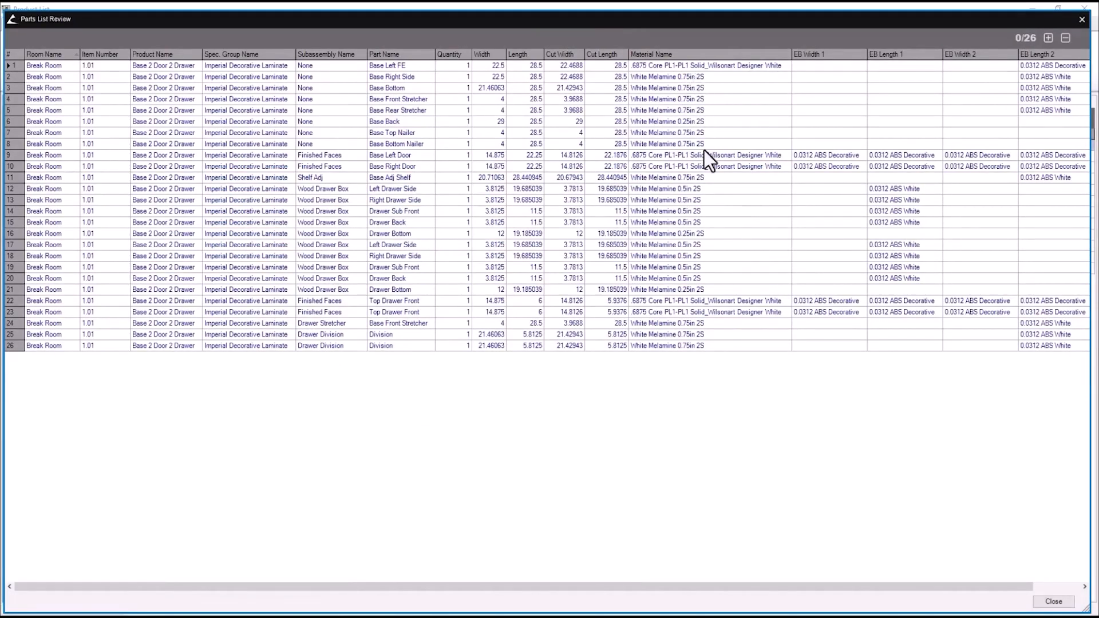
left_click_drag(697, 588, 750, 589)
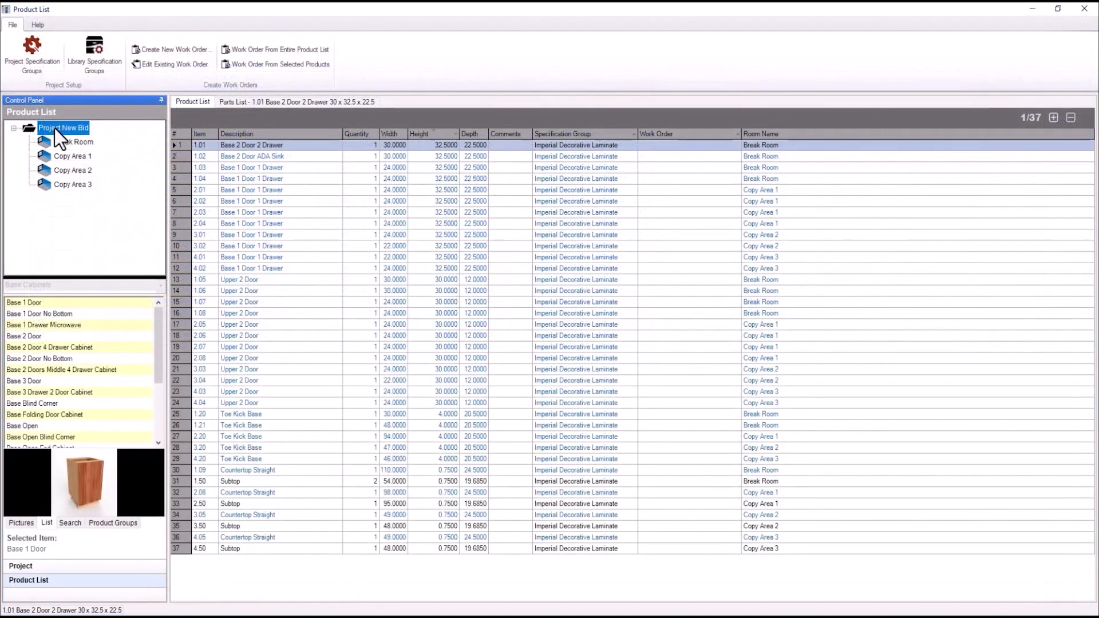
Add a Pricing Cost Based Estimating Product from the Miscellaneous library to the Break Room
left_click(74, 142)
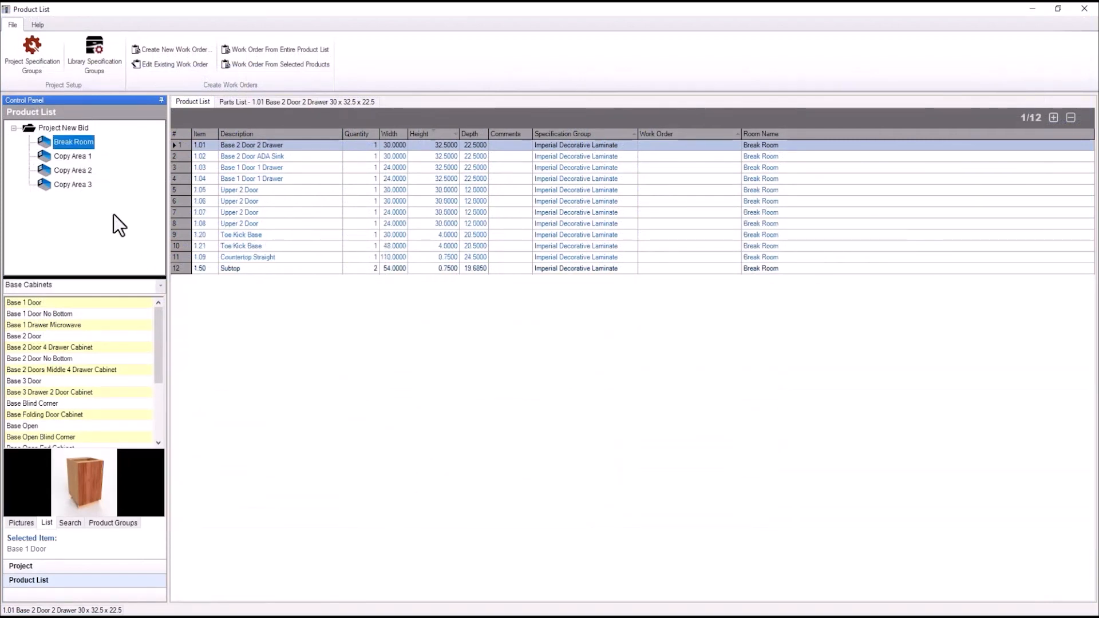
left_click(162, 286)
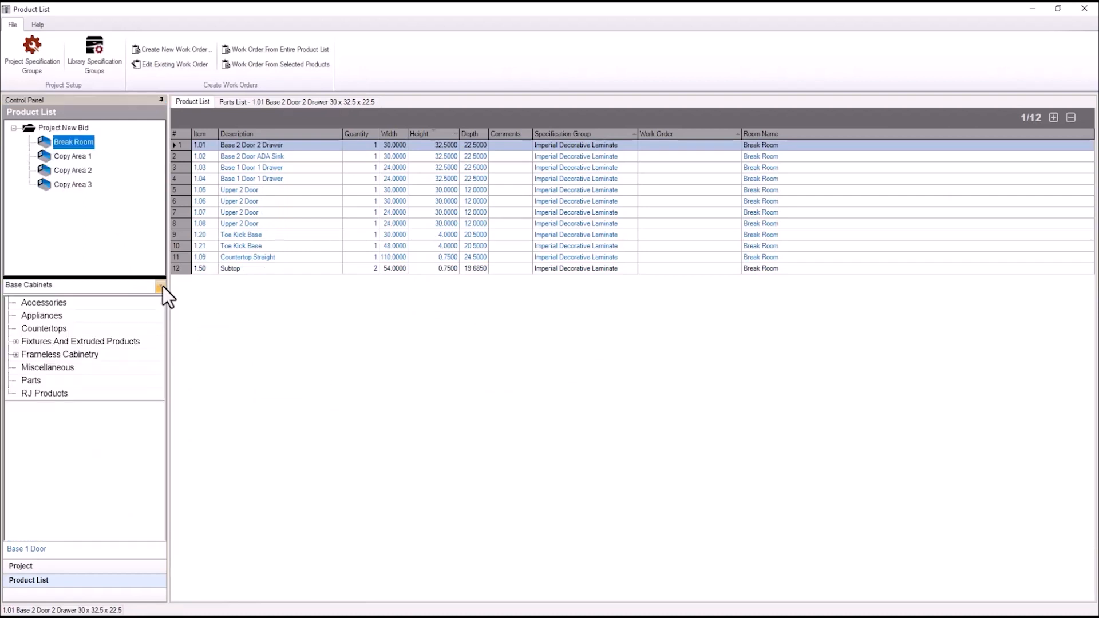
left_click(59, 368)
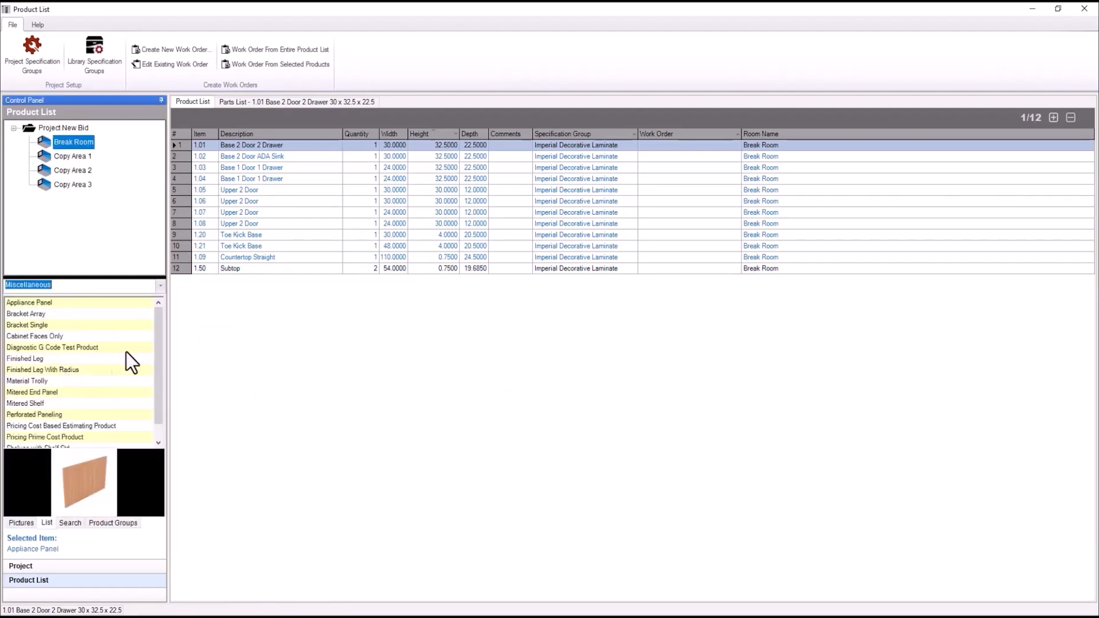
scroll(158, 327, "down", 1)
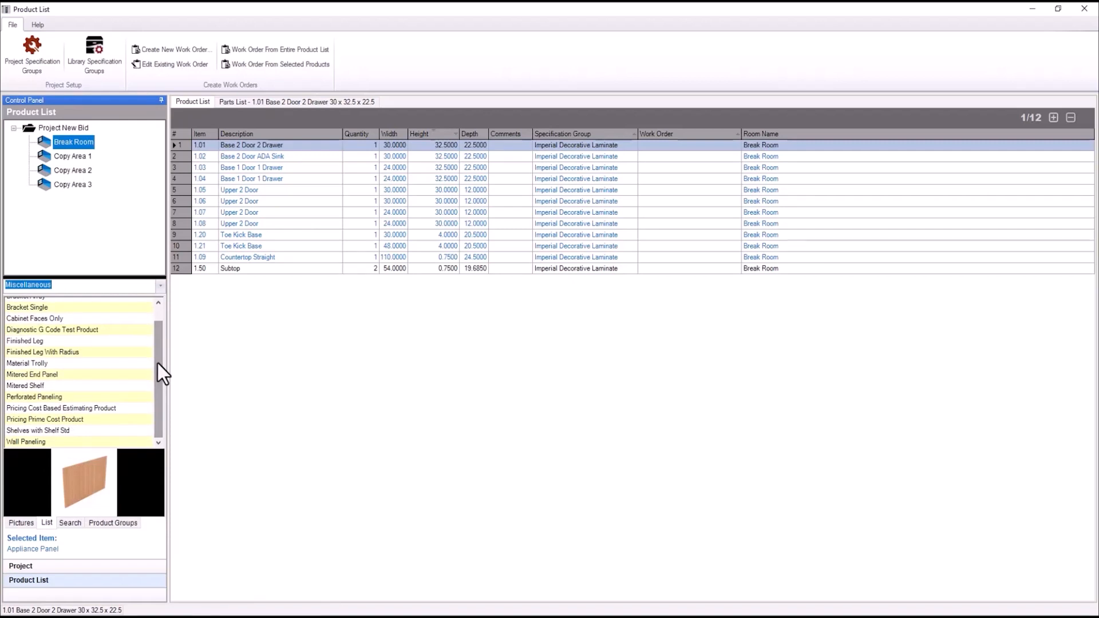
left_click(105, 408)
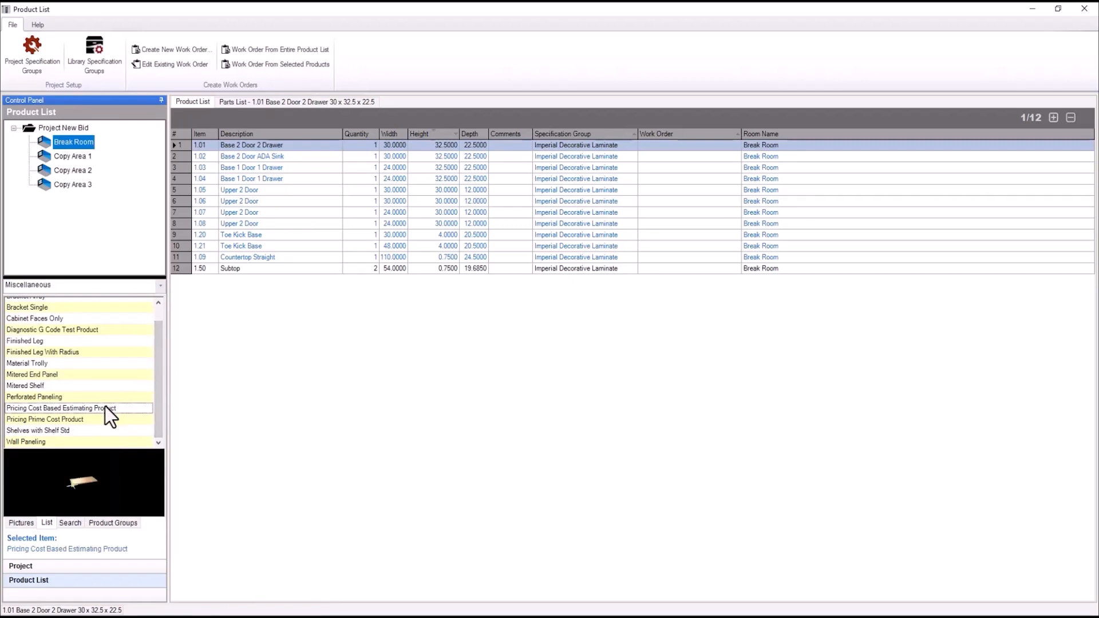
double_click(84, 408)
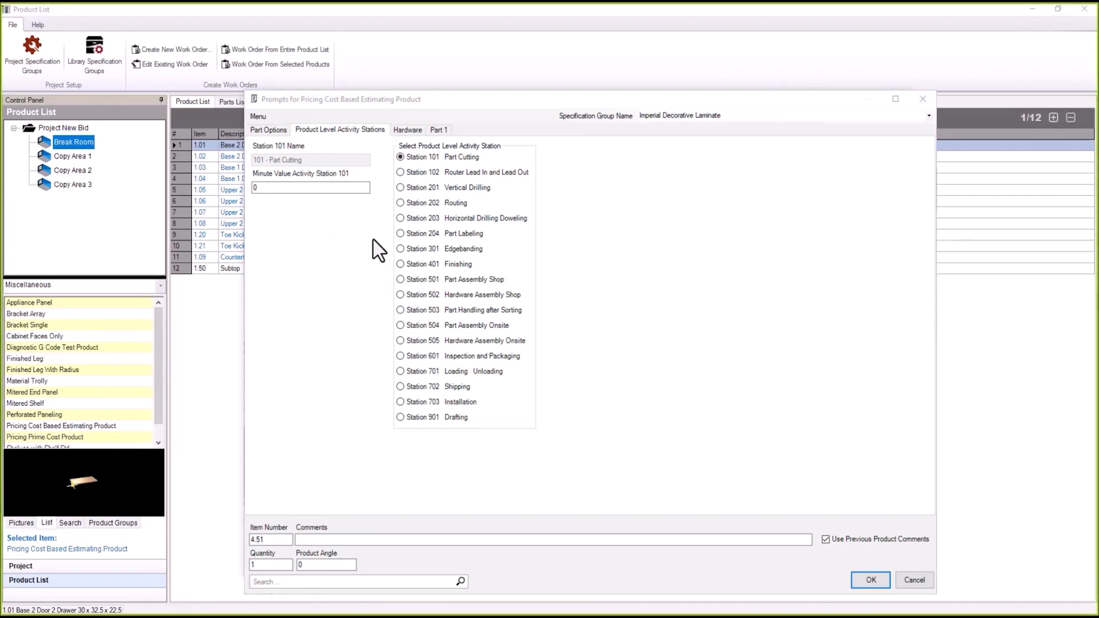
Set Station 401 Finishing to .02 minutes and move to Station 501 Part Assembly Shop
left_click(282, 188)
type(".02")
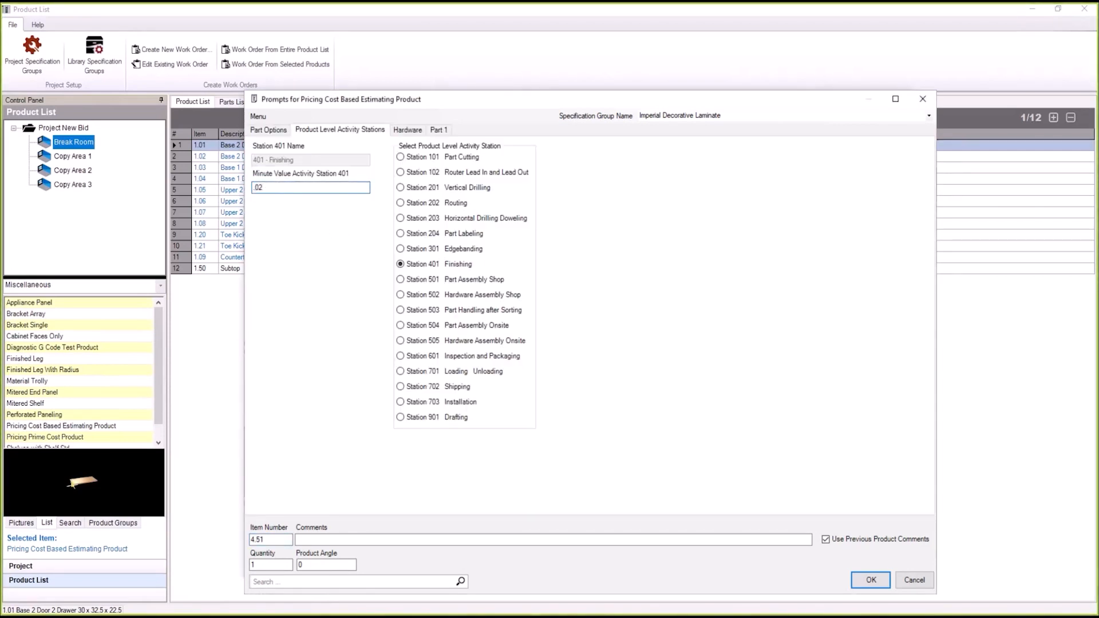
left_click(400, 280)
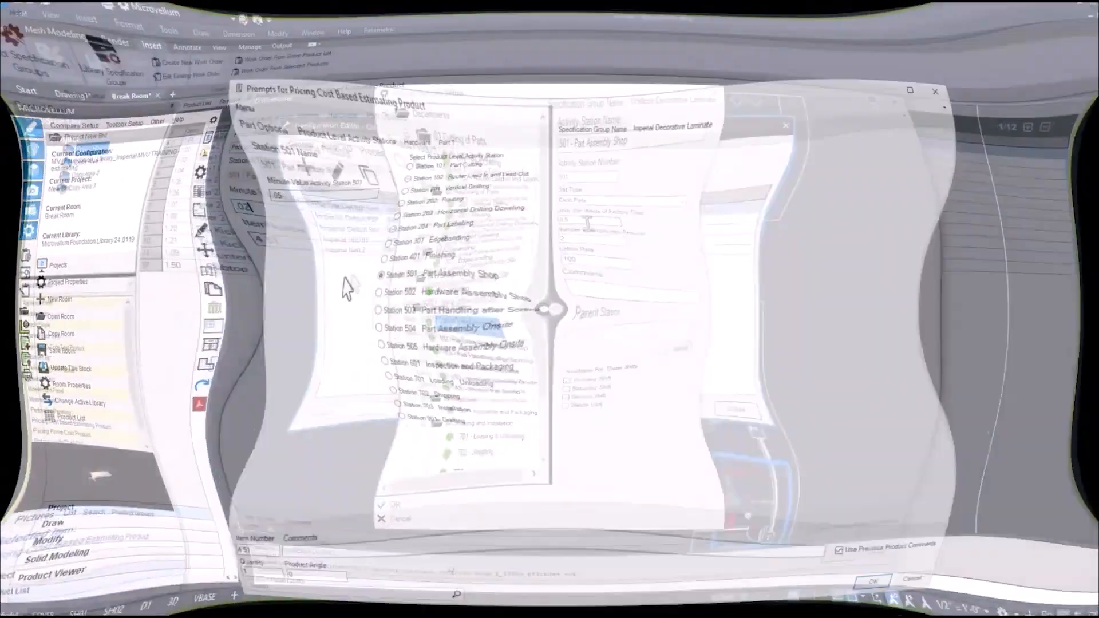
Add a Pricing Prime Cost Product with 2 D Mockett Handle Rod_128mm as hardware Item 1
key("Return")
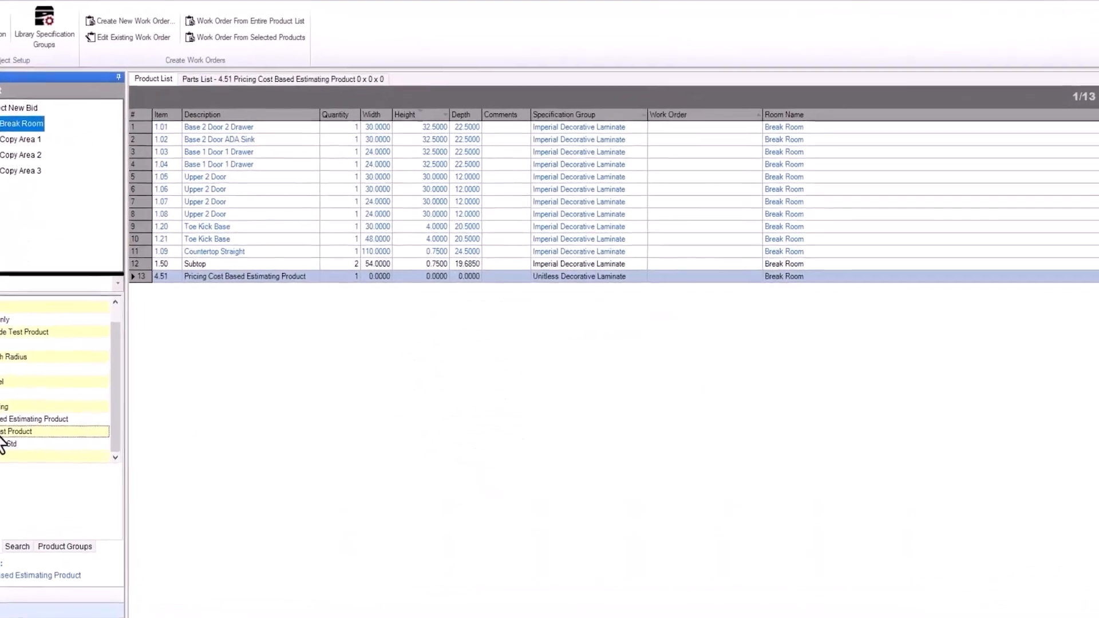
double_click(3, 434)
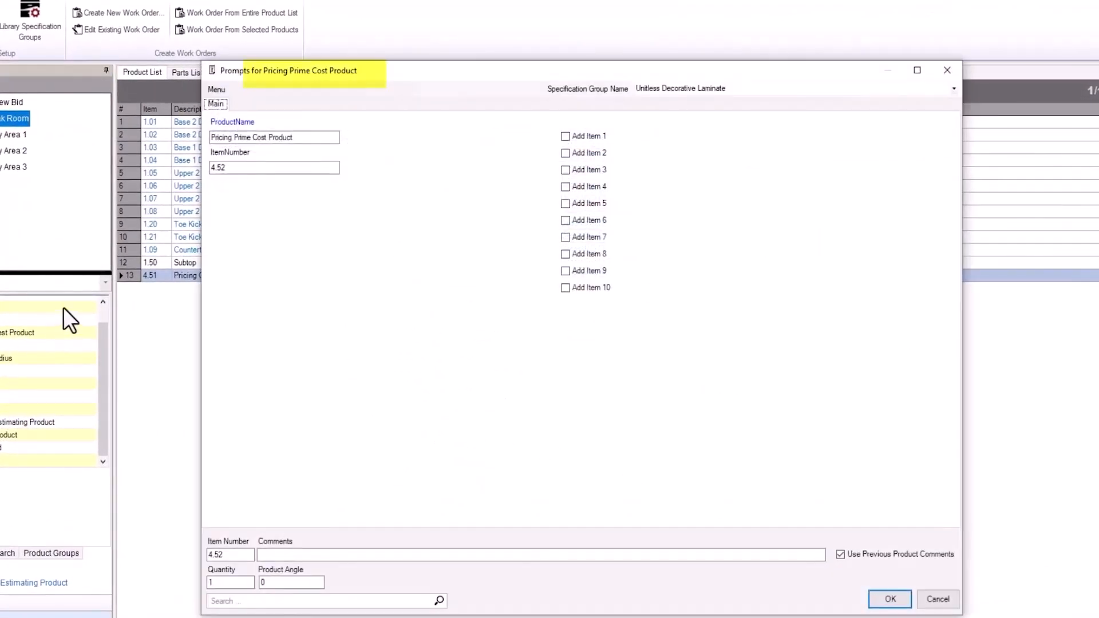
left_click(576, 136)
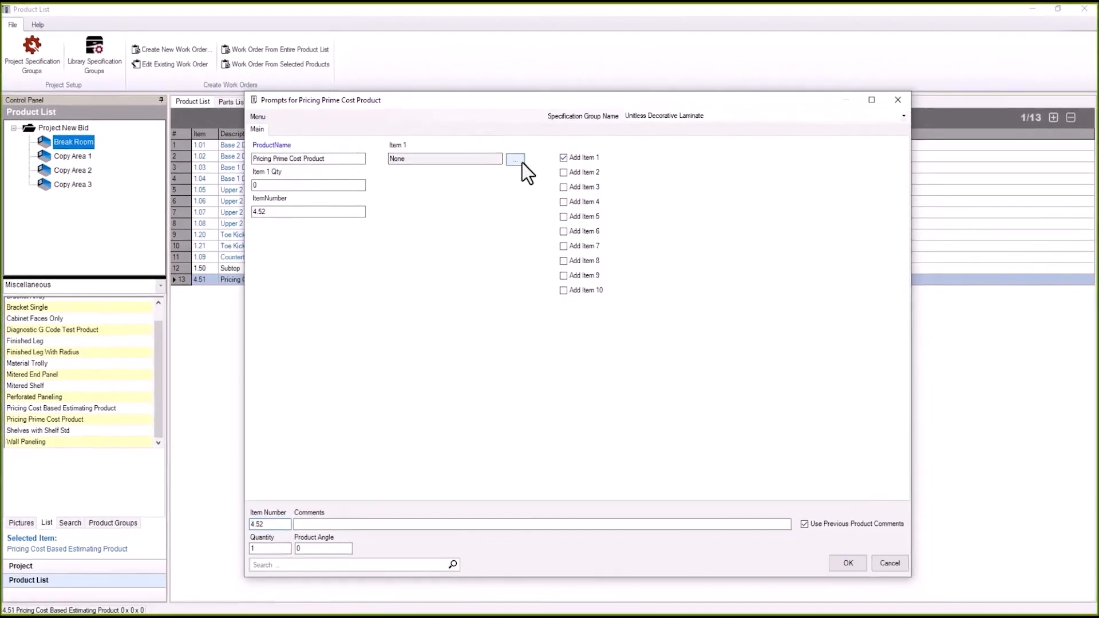
left_click(521, 162)
left_click(407, 218)
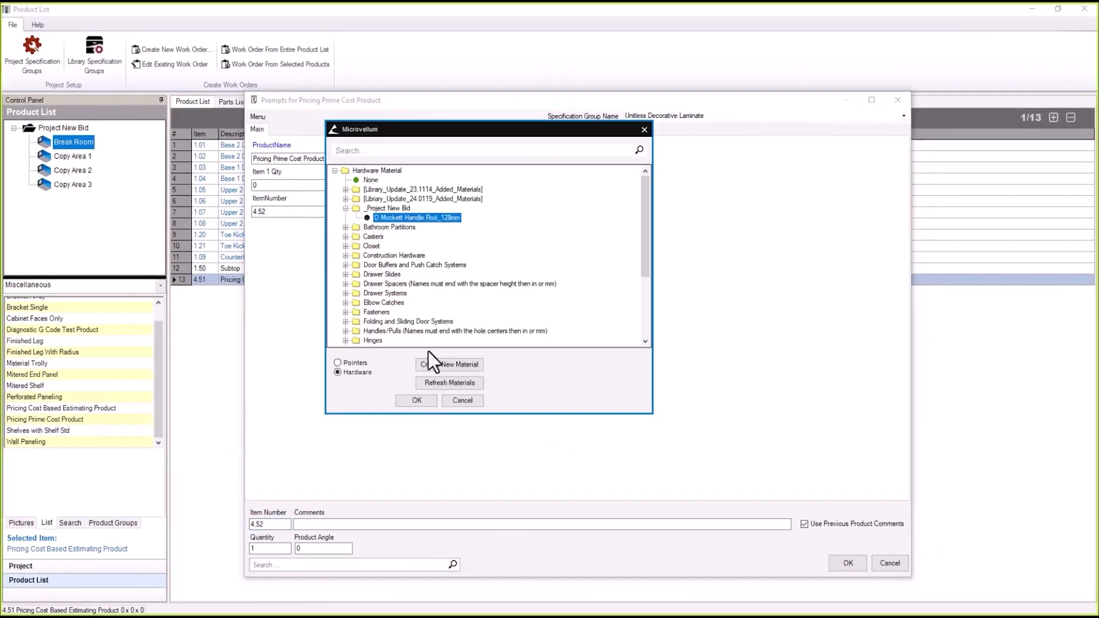
left_click(417, 401)
double_click(269, 184)
type("2")
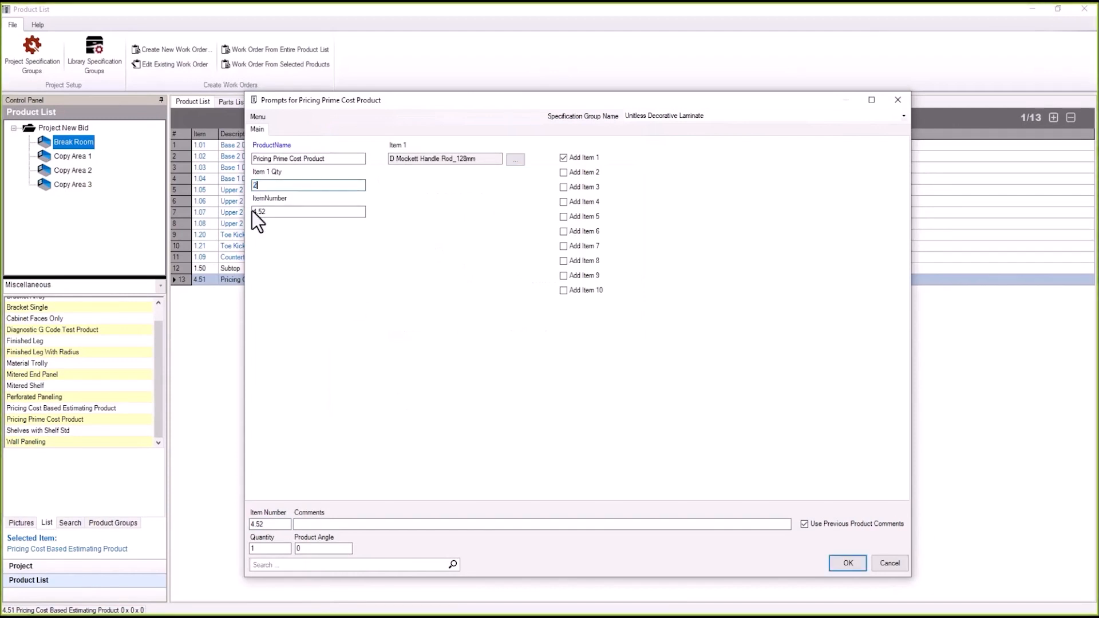
Assign an Accuride drawer slide as hardware Item 2, add the product and renumber
left_click(563, 173)
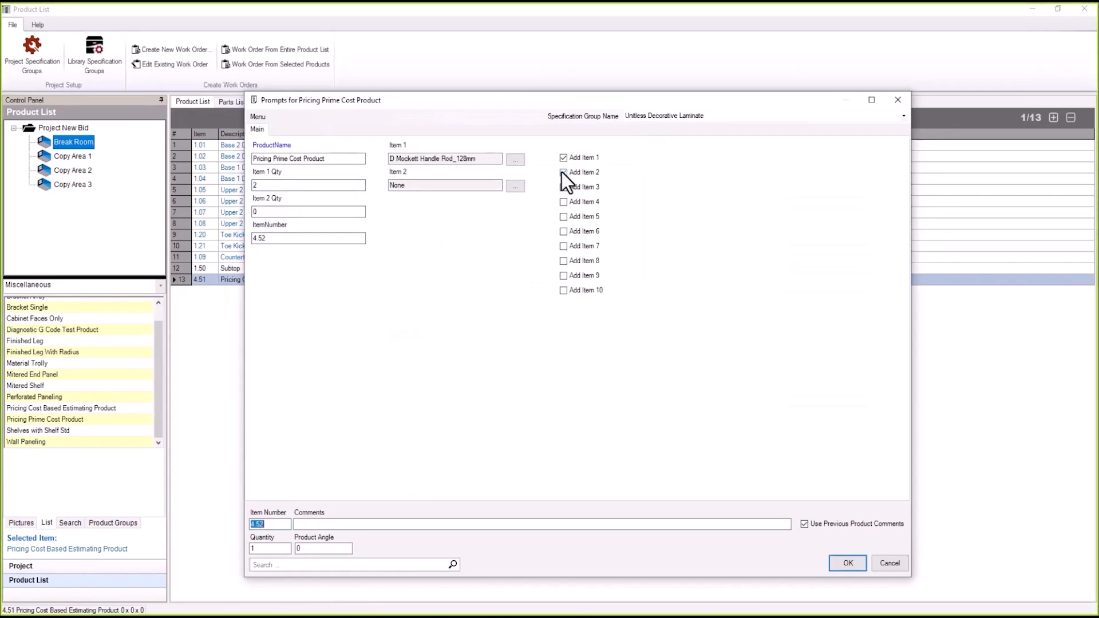
left_click(515, 187)
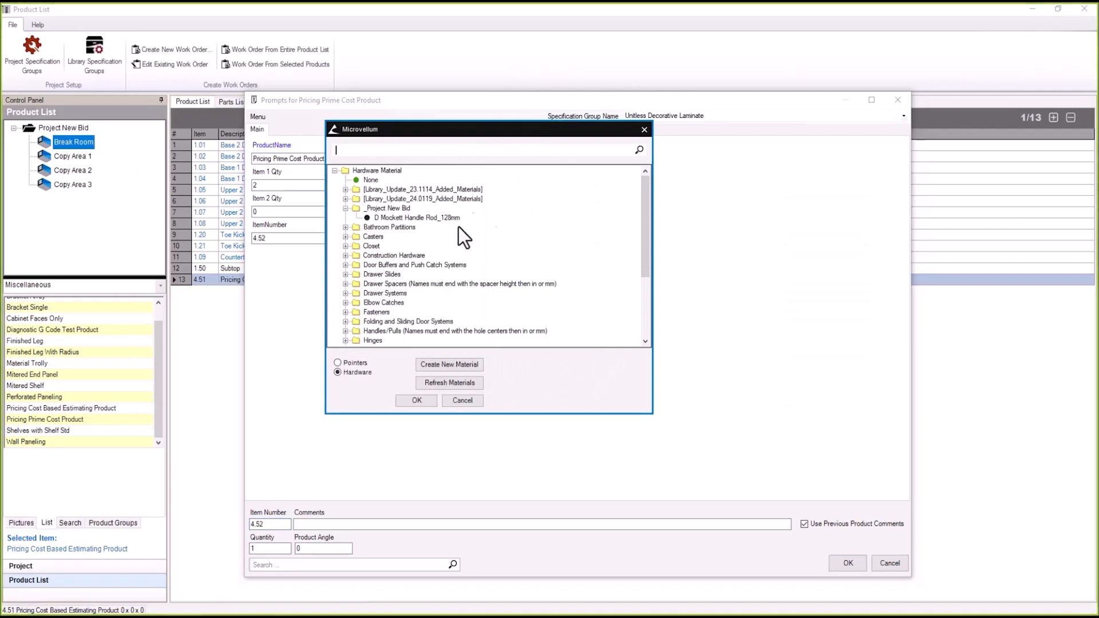
double_click(379, 274)
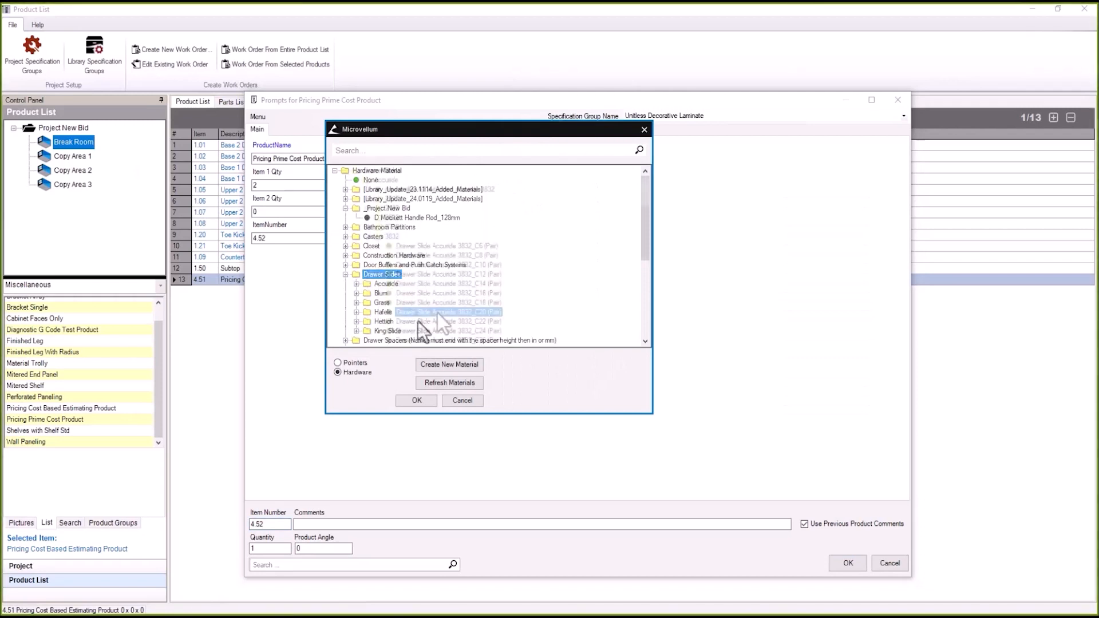
left_click(419, 403)
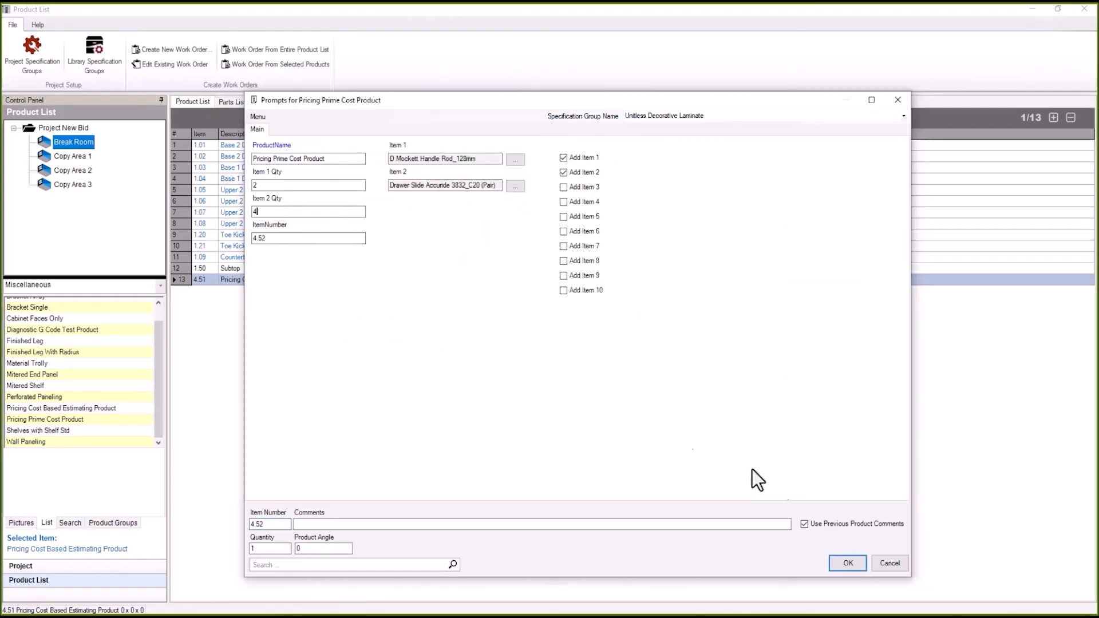
left_click(847, 563)
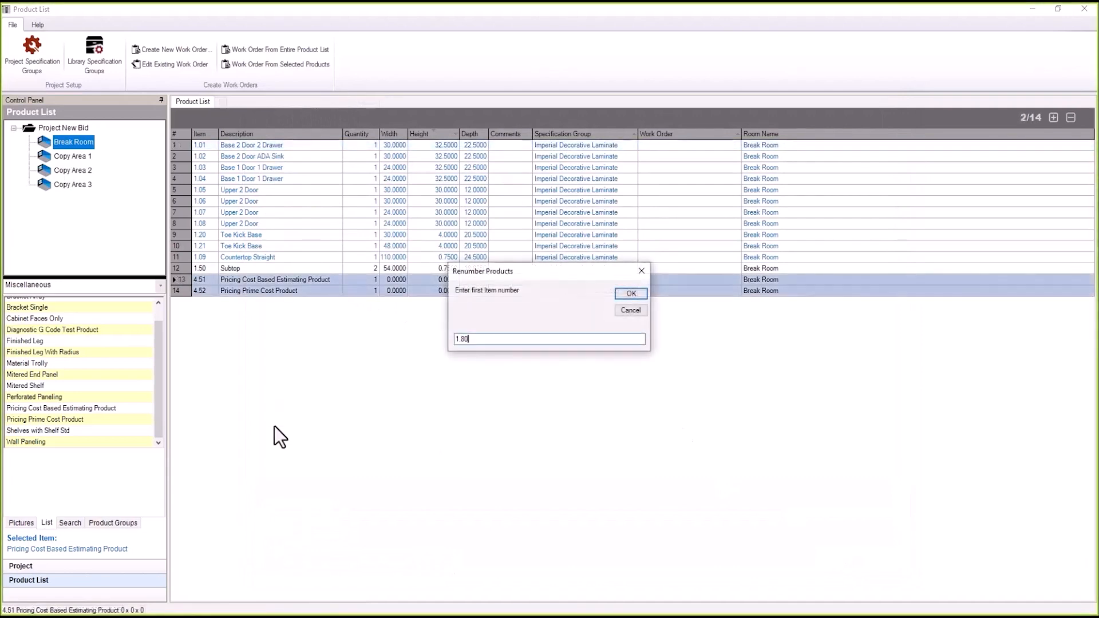
key("Return")
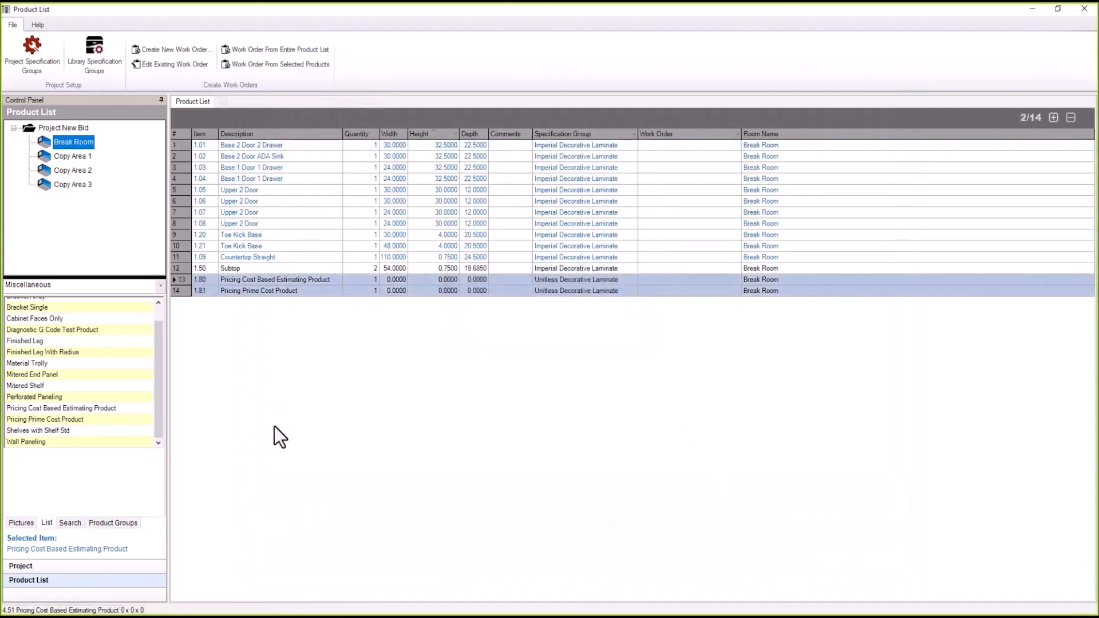
Delete the two pricing products from the Break Room and list all New Bid products
right_click(225, 282)
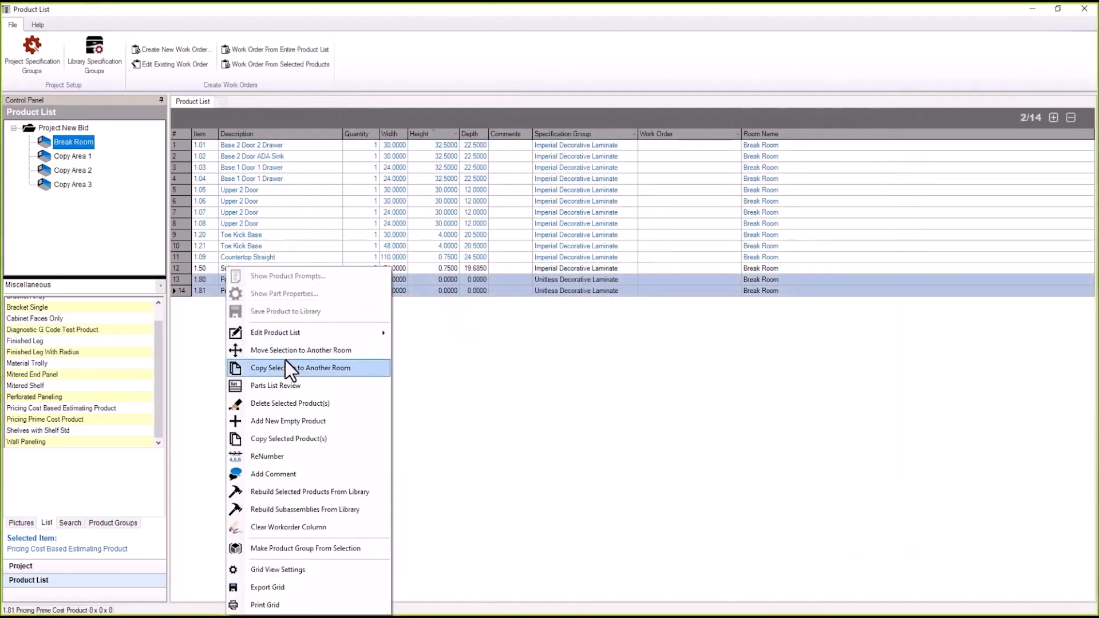
left_click(293, 403)
left_click(607, 340)
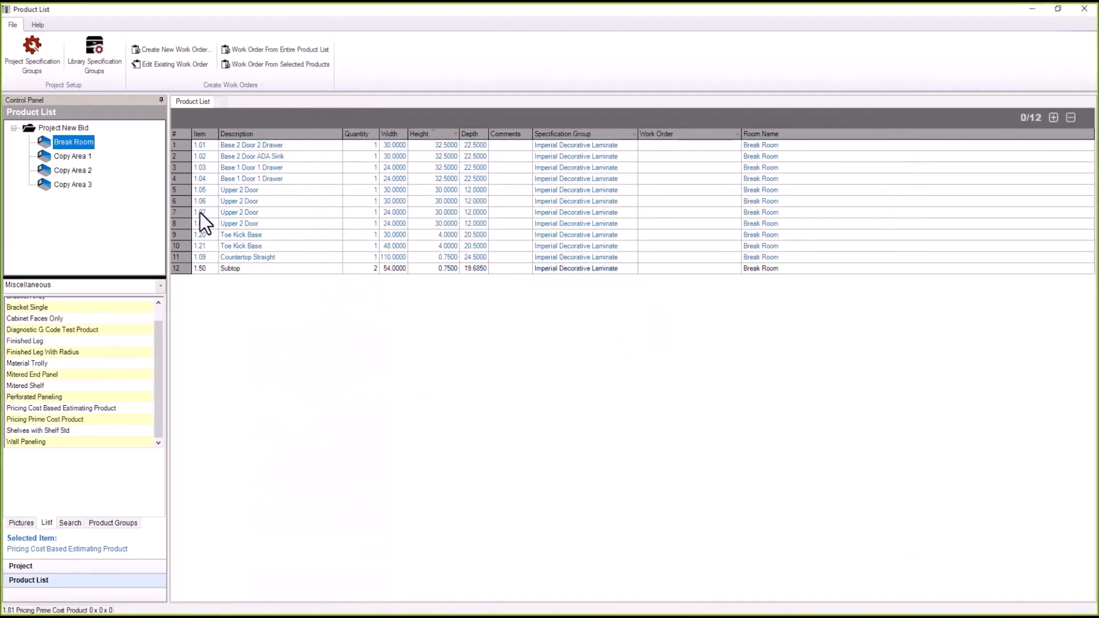
left_click(69, 128)
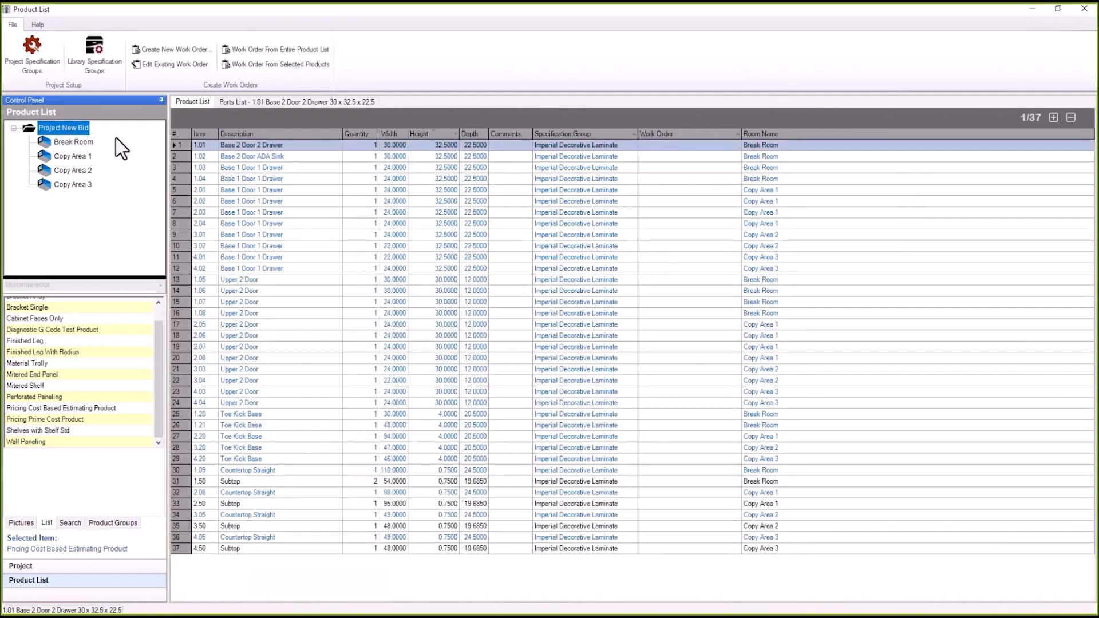
Process work order 'H and N Const_New HPL Cabs_Q1000' from the entire product list and open it
left_click(265, 48)
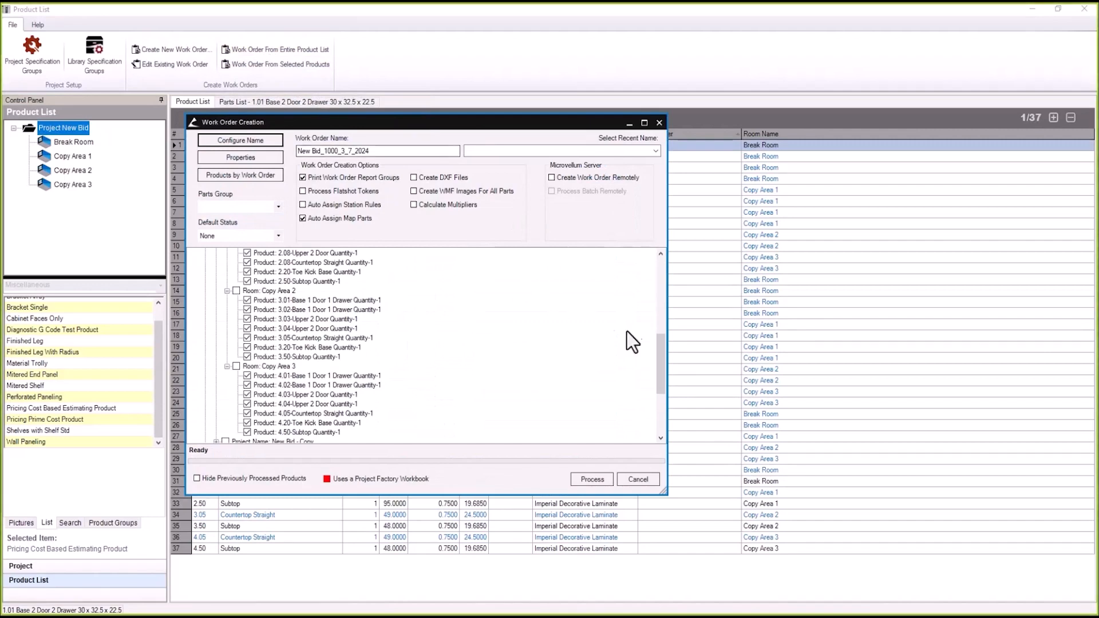
left_click_drag(662, 352, 637, 353)
left_click(400, 151)
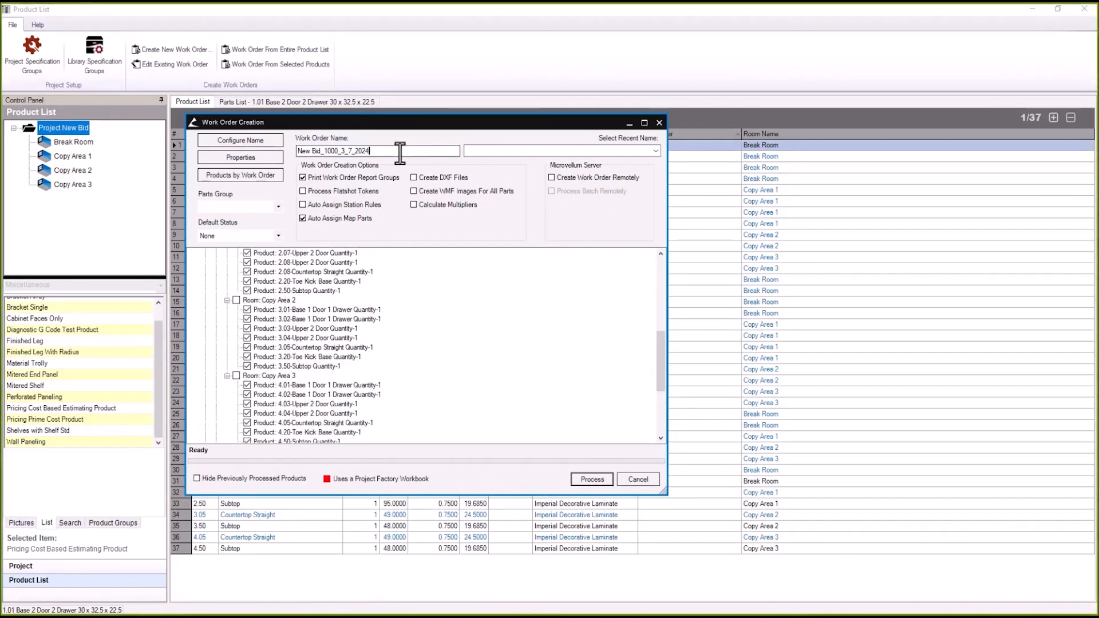
left_click_drag(400, 151, 298, 155)
type("H and N Const_New HPL Cabs_Q1000")
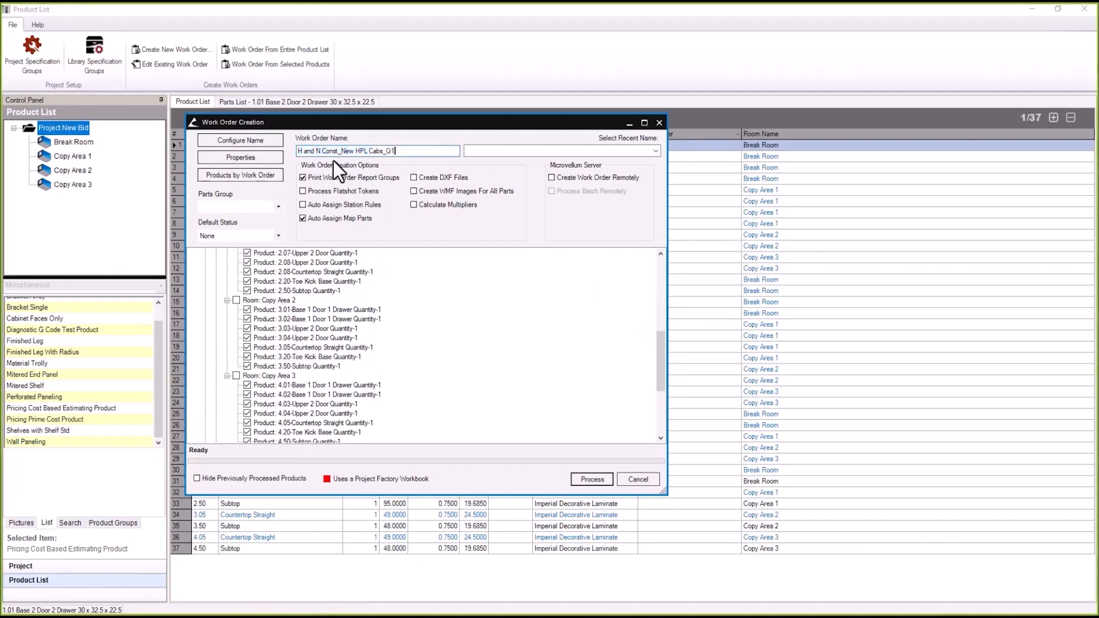
left_click(603, 482)
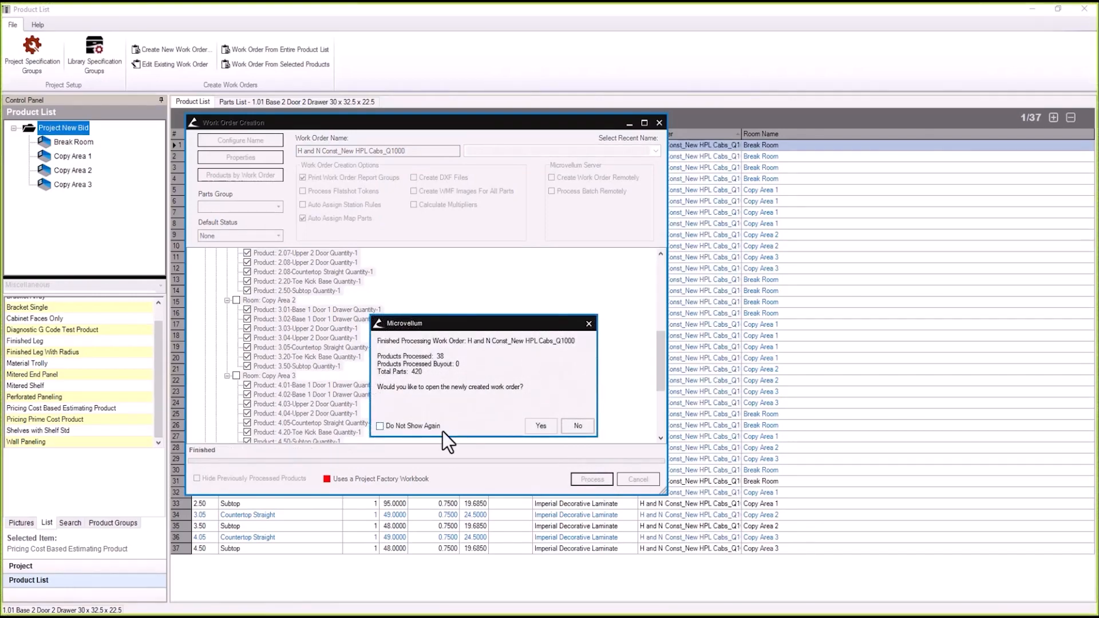
left_click(545, 425)
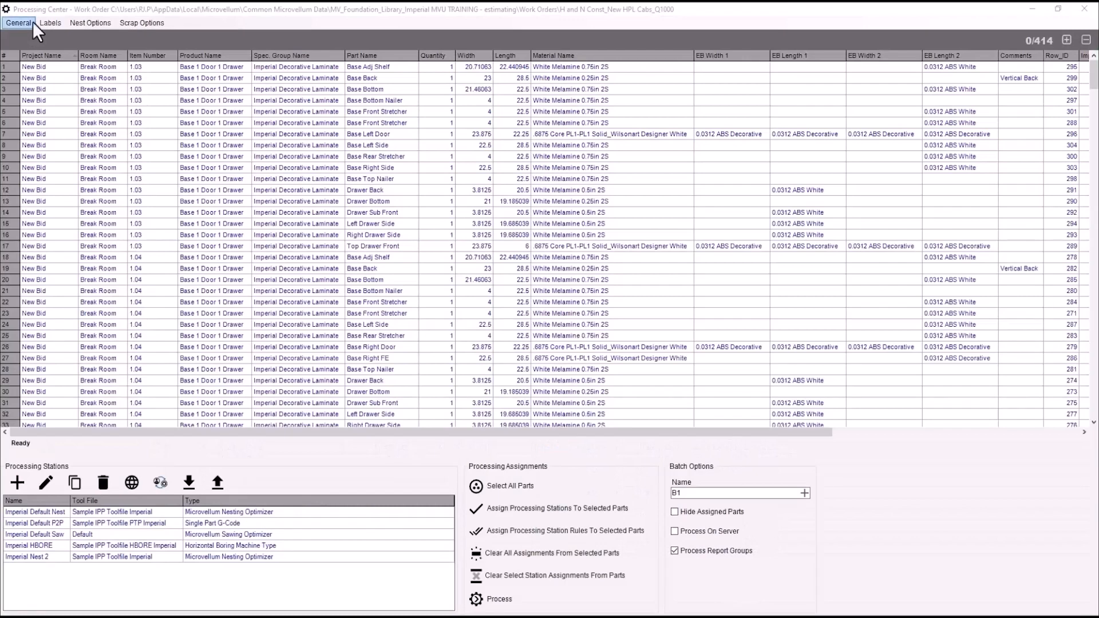
Open the Cost Based Estimating Report - Quote from Print Reports for the new work order
left_click(21, 23)
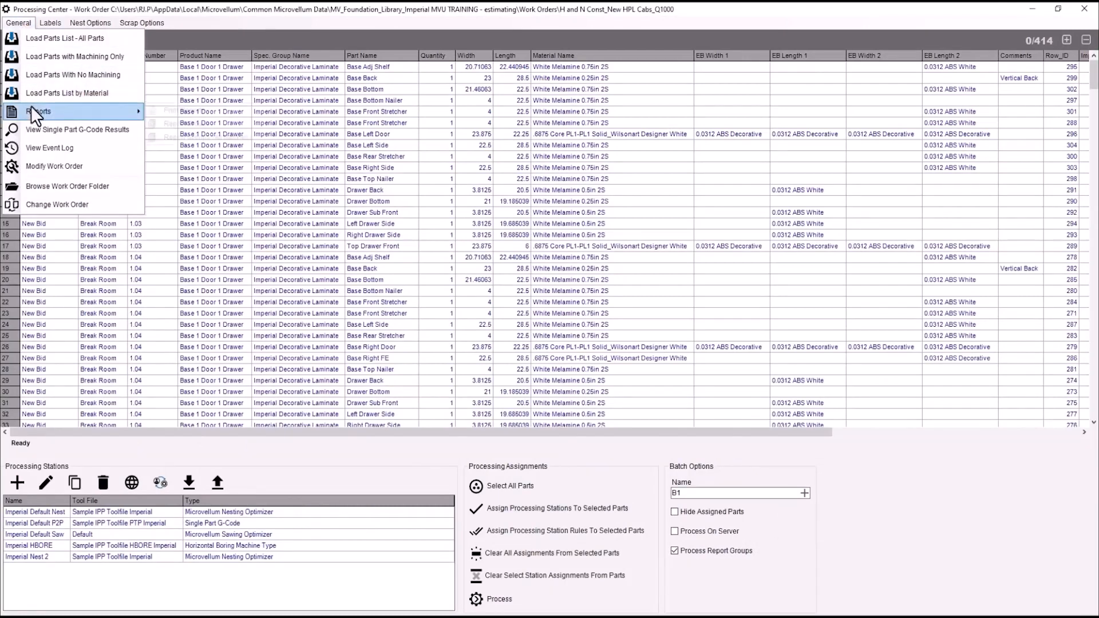
mouse_move(31, 106)
left_click(174, 111)
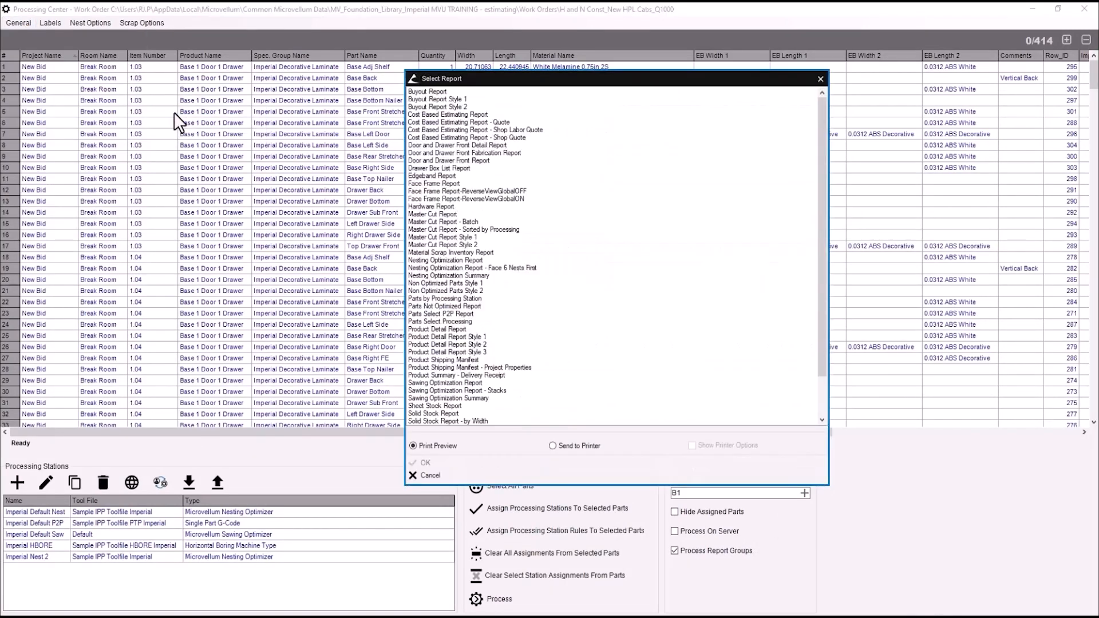
left_click(452, 122)
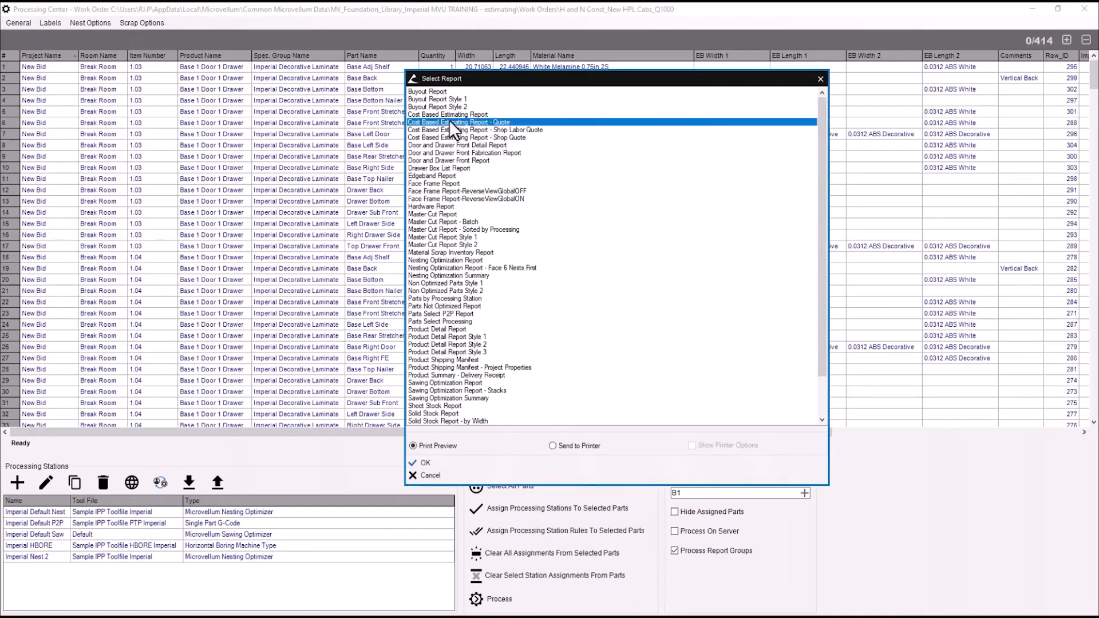
double_click(450, 122)
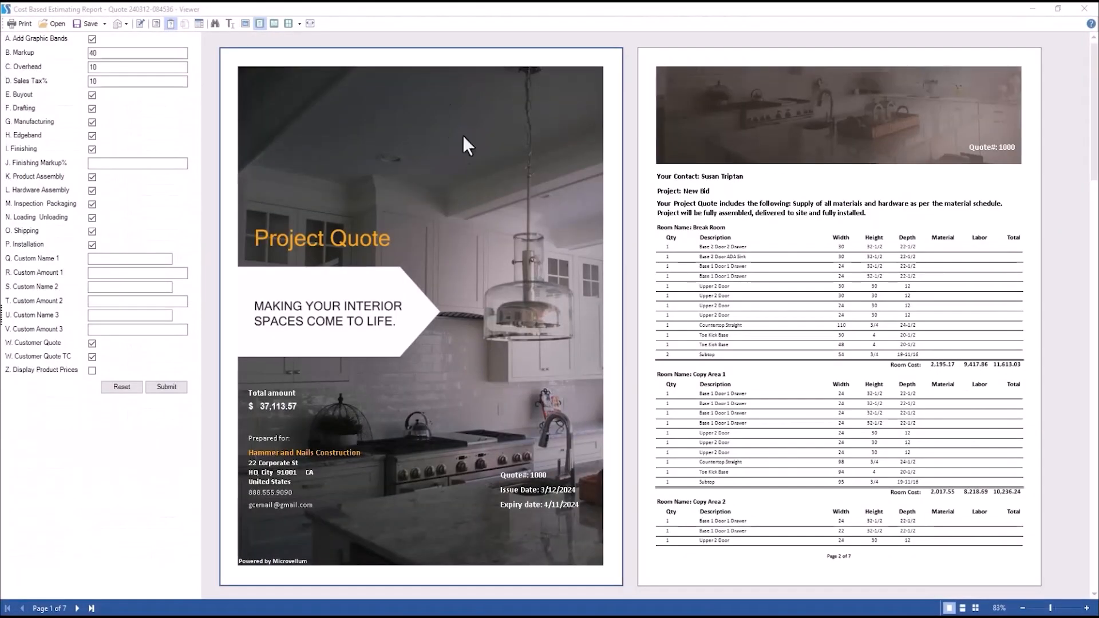
Show the report full screen and regenerate it with Z. Display Product Prices enabled
left_click(245, 24)
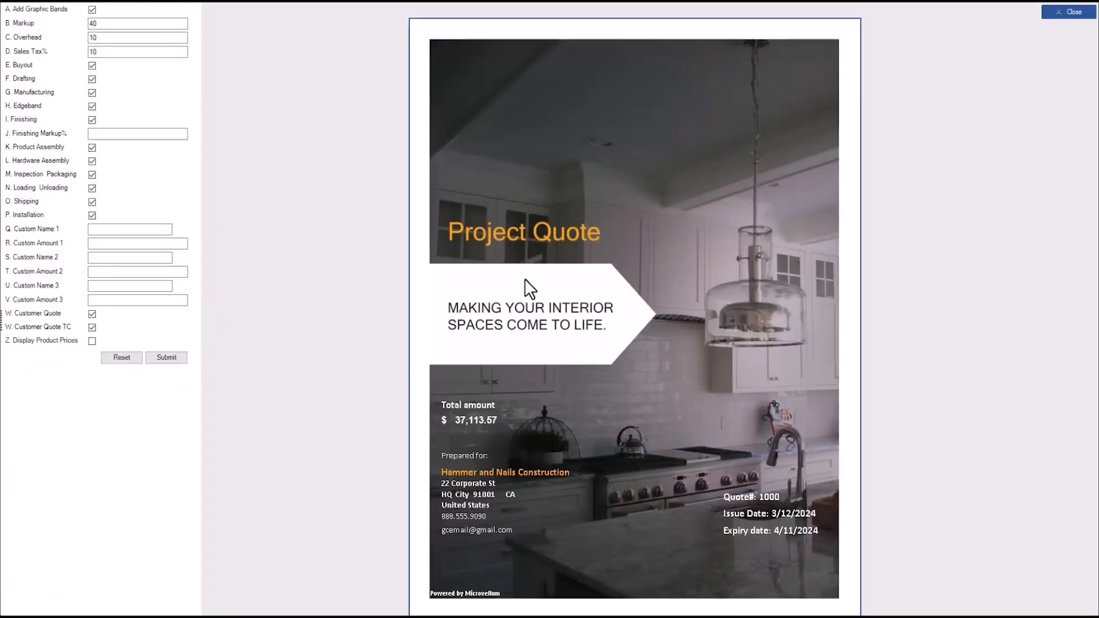
scroll(558, 391, "down", 8)
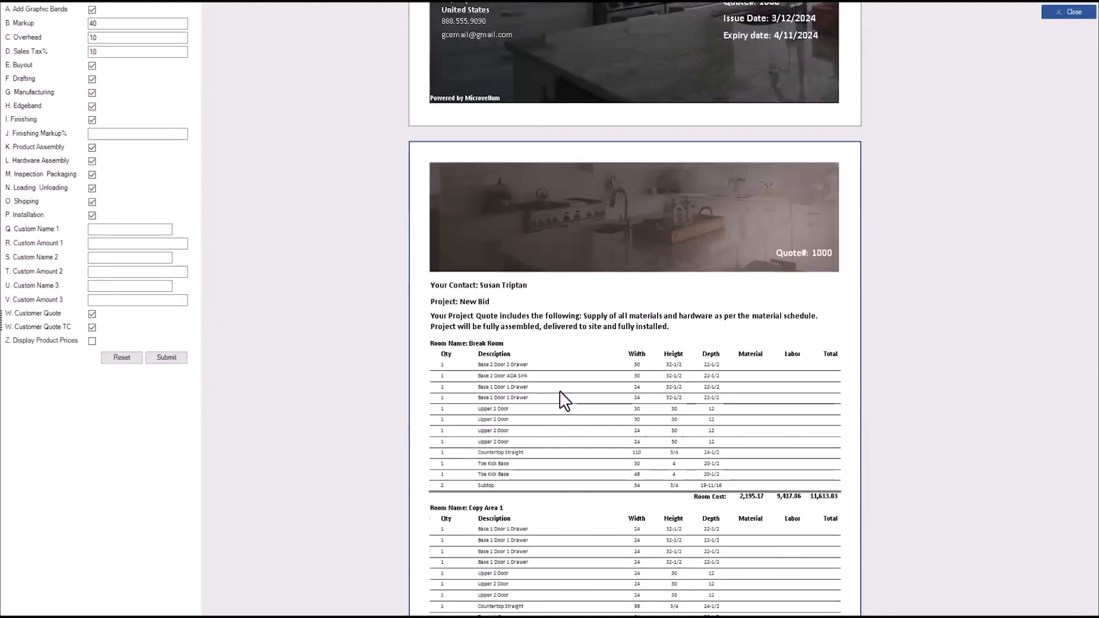
scroll(559, 391, "down", 1)
scroll(559, 395, "down", 1)
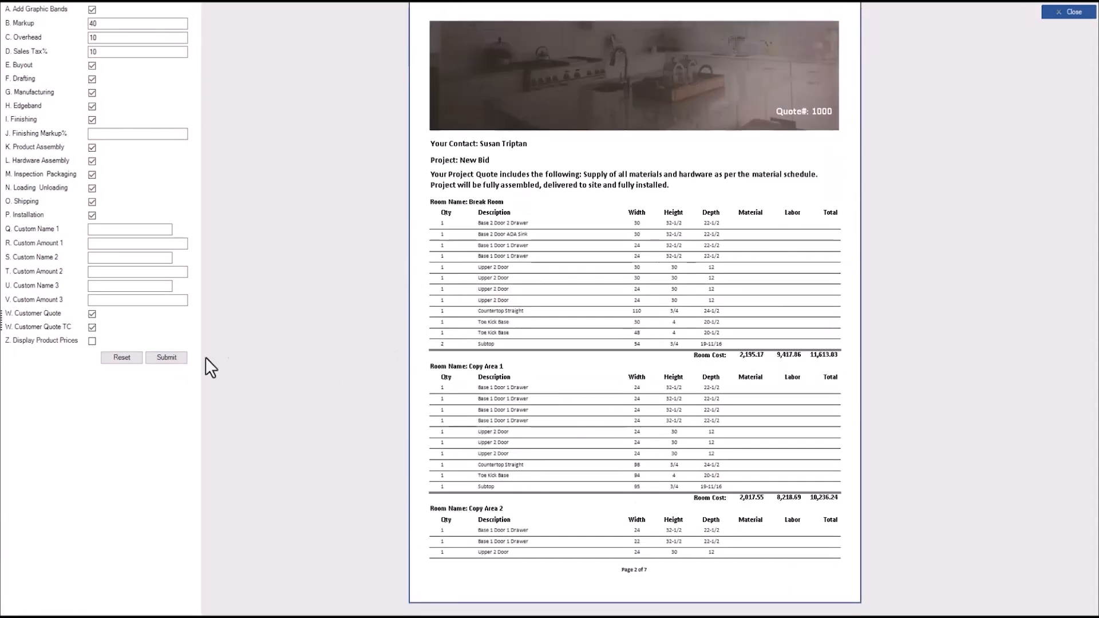
left_click(92, 341)
left_click(167, 359)
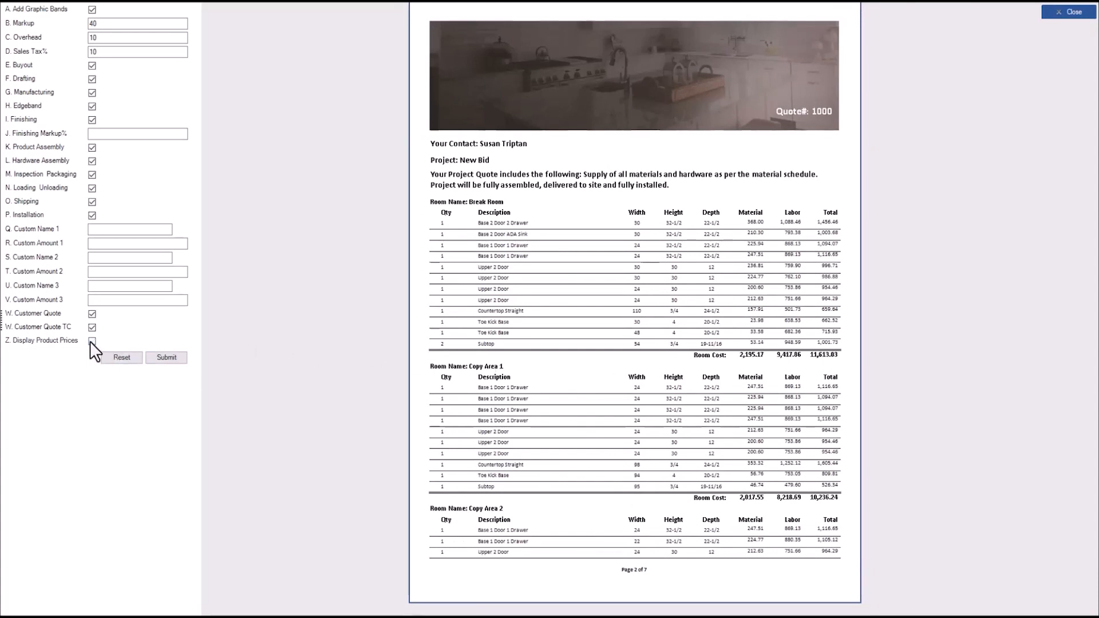
Regenerate the quote with markup 35 and custom cost 'Extra Cost for Something' of 1500
scroll(107, 206, "up", 1)
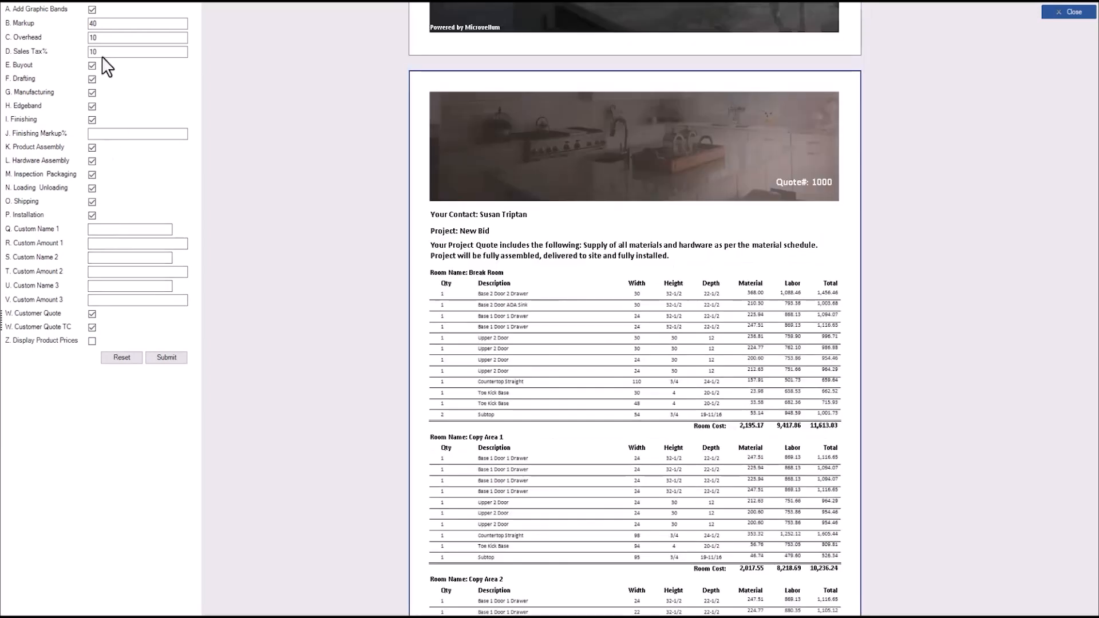
scroll(103, 29, "up", 2)
scroll(104, 27, "down", 3)
double_click(106, 26)
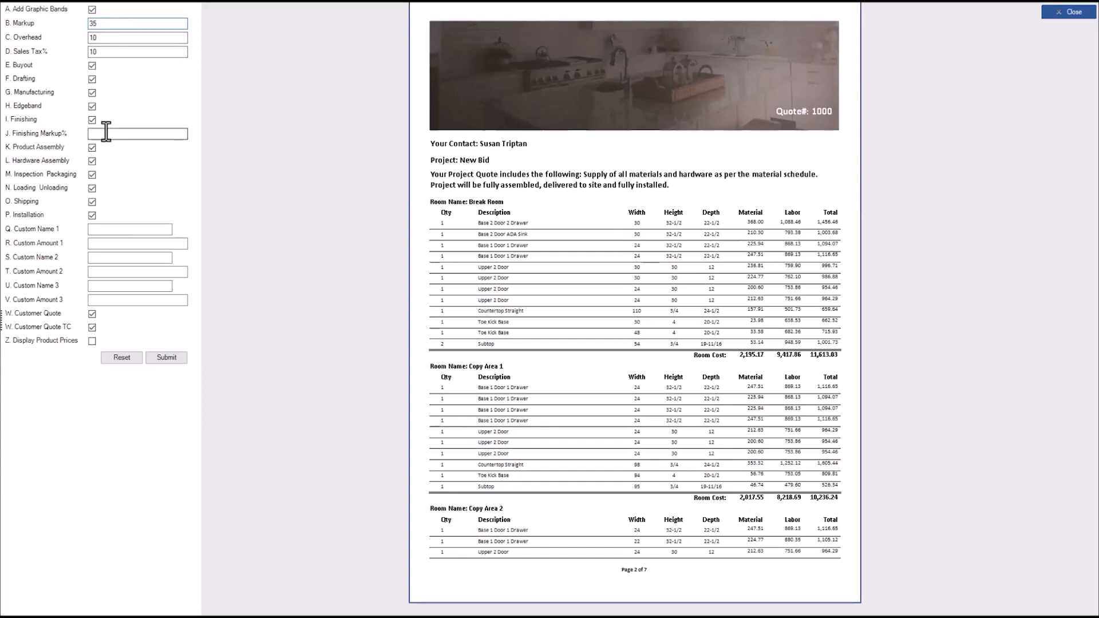
left_click(94, 229)
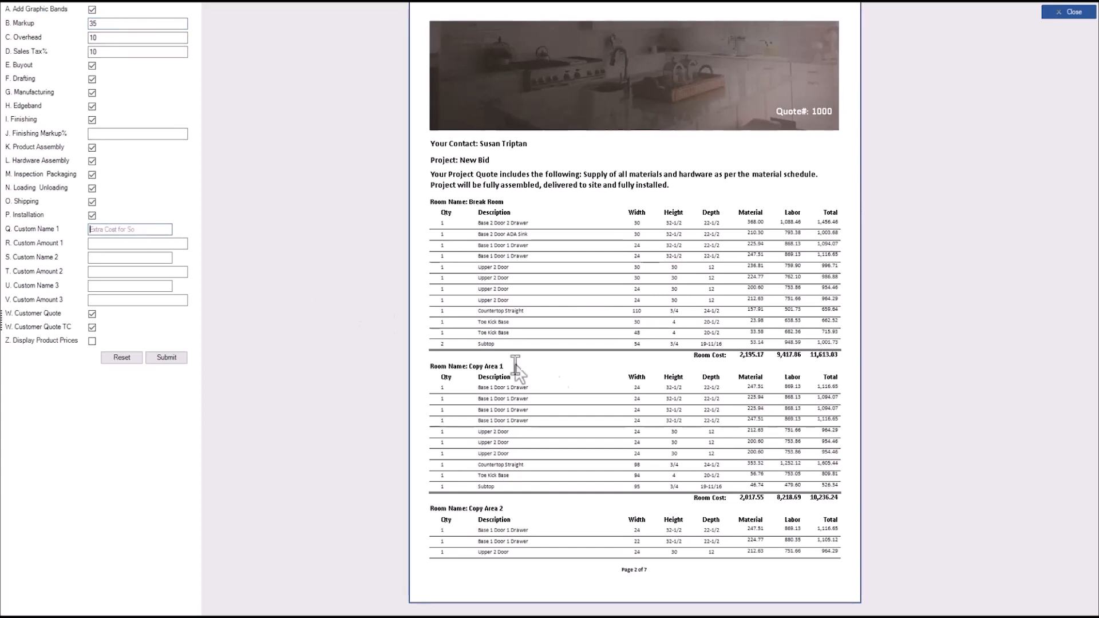
type("Extra Cost for Something")
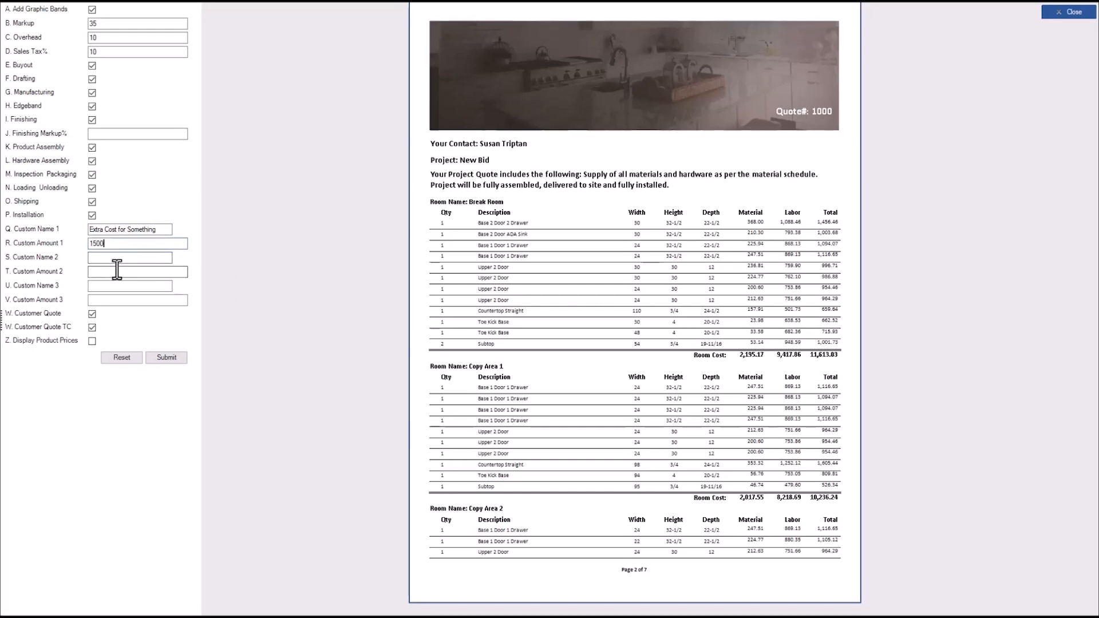
left_click(163, 357)
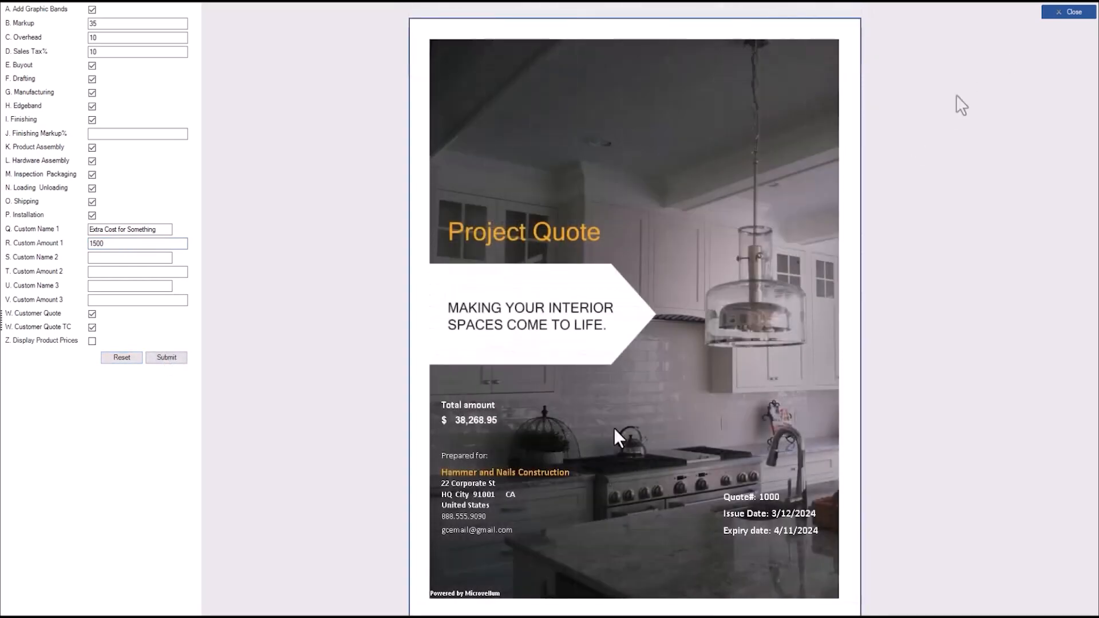
scroll(614, 427, "down", 7)
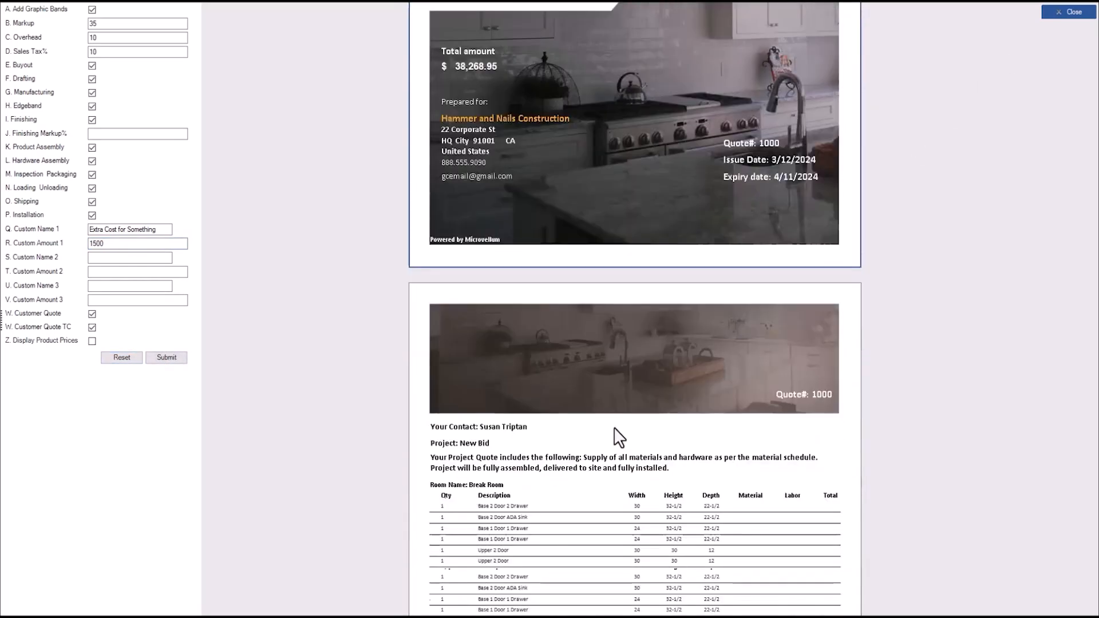
scroll(615, 428, "down", 4)
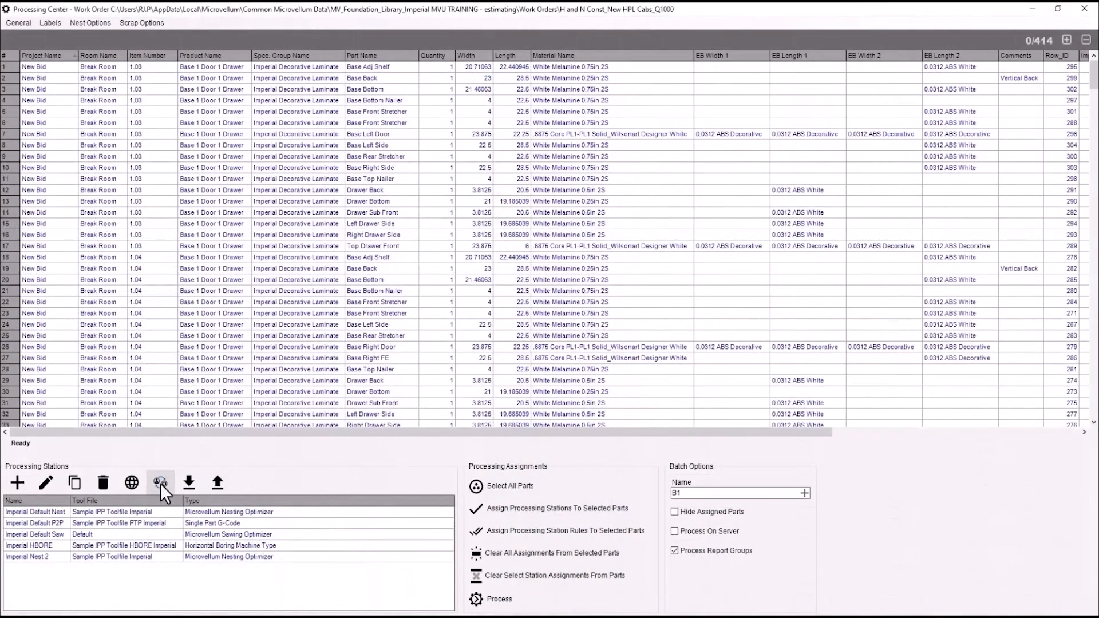
In Activity Stations setup, raise the 702 - Shipping labor rate from 80 to 100
left_click(160, 484)
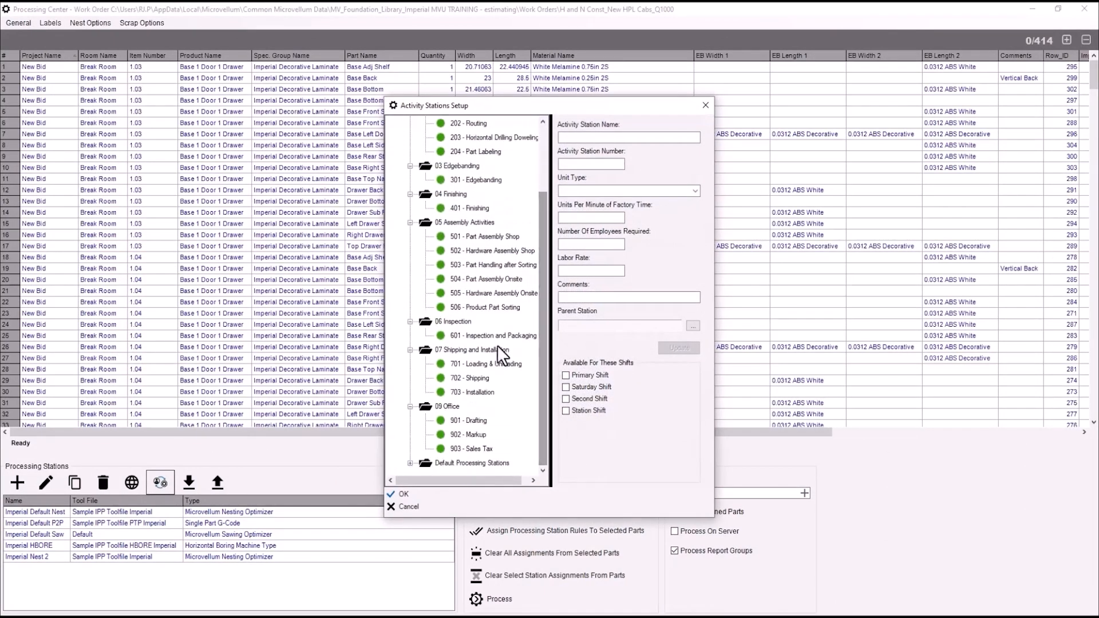
left_click(471, 378)
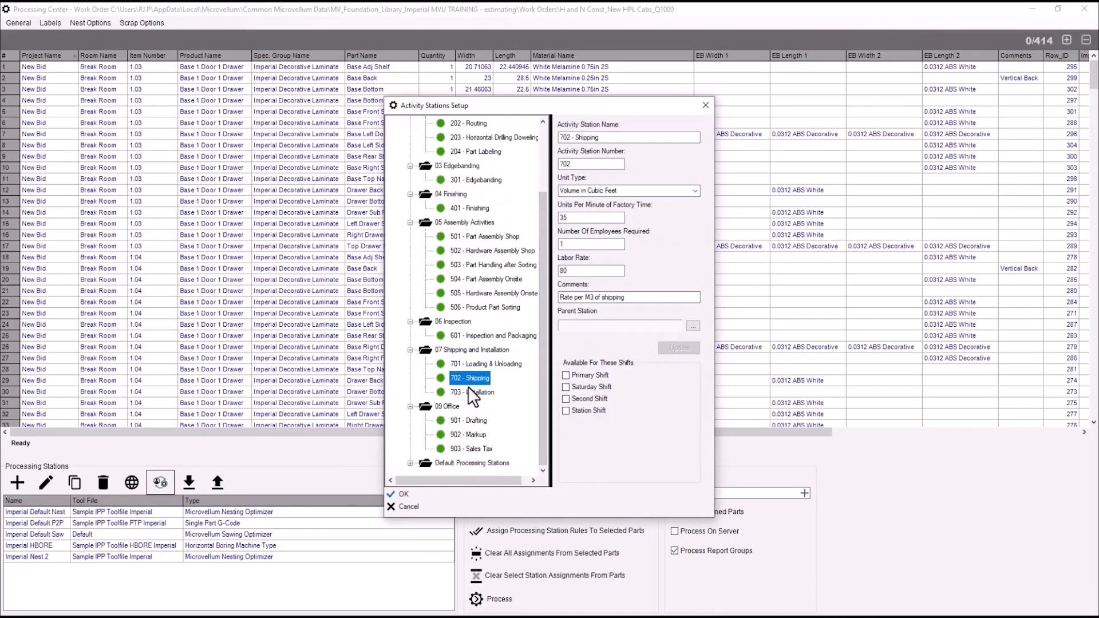
double_click(576, 271)
type("100")
left_click(688, 345)
Set the 703 - Installation labor rate to 125 and close the stations setup
scroll(515, 390, "down", 3)
left_click(484, 392)
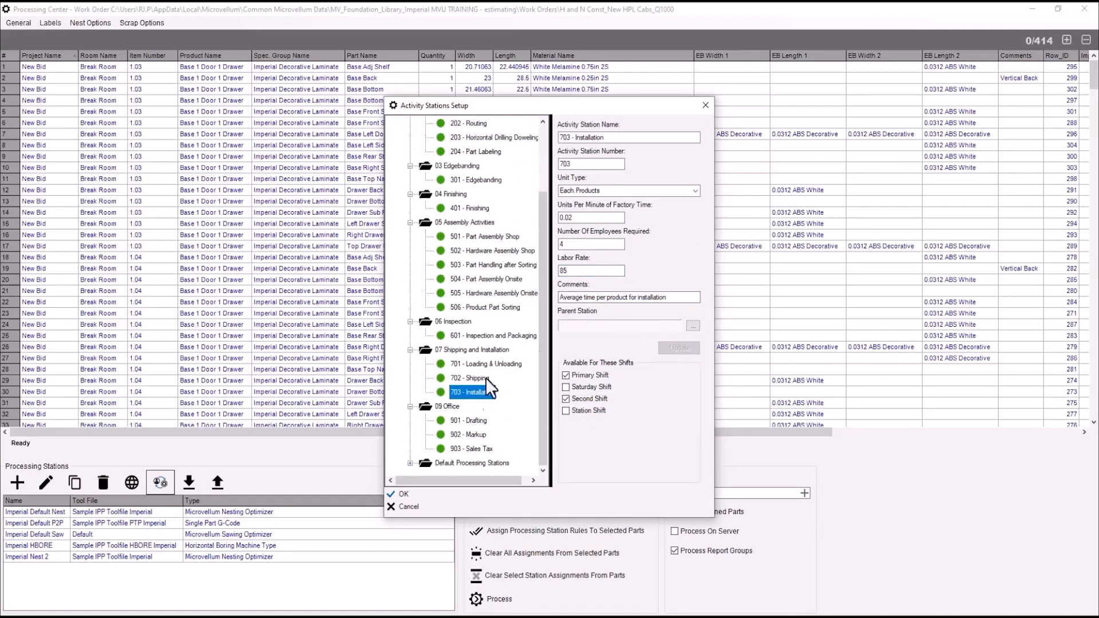
double_click(579, 271)
type("125")
left_click(682, 349)
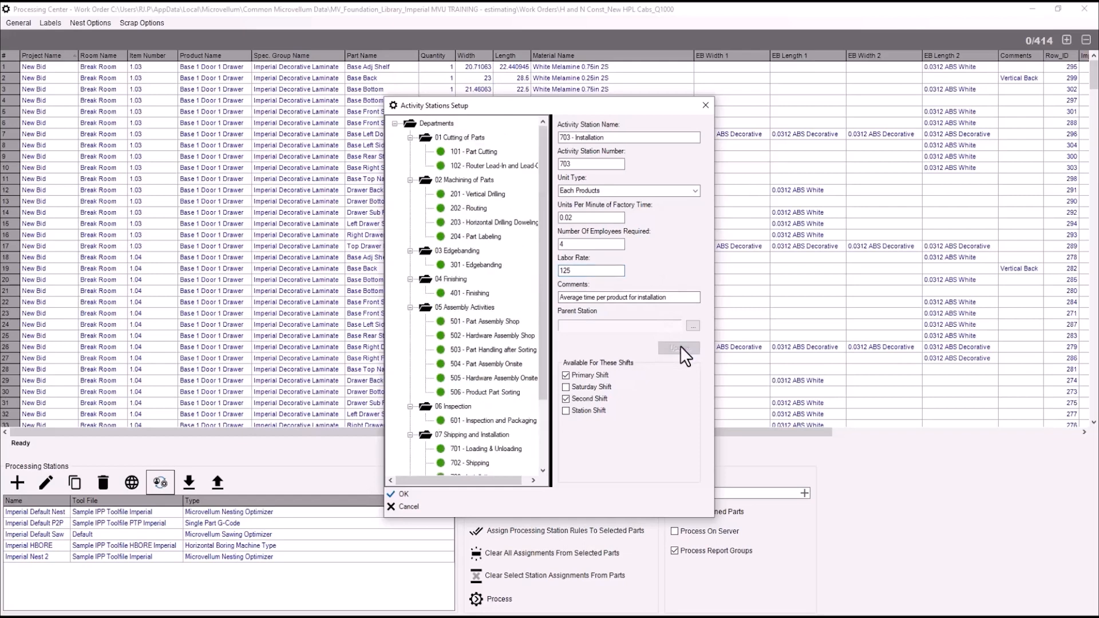
left_click(401, 493)
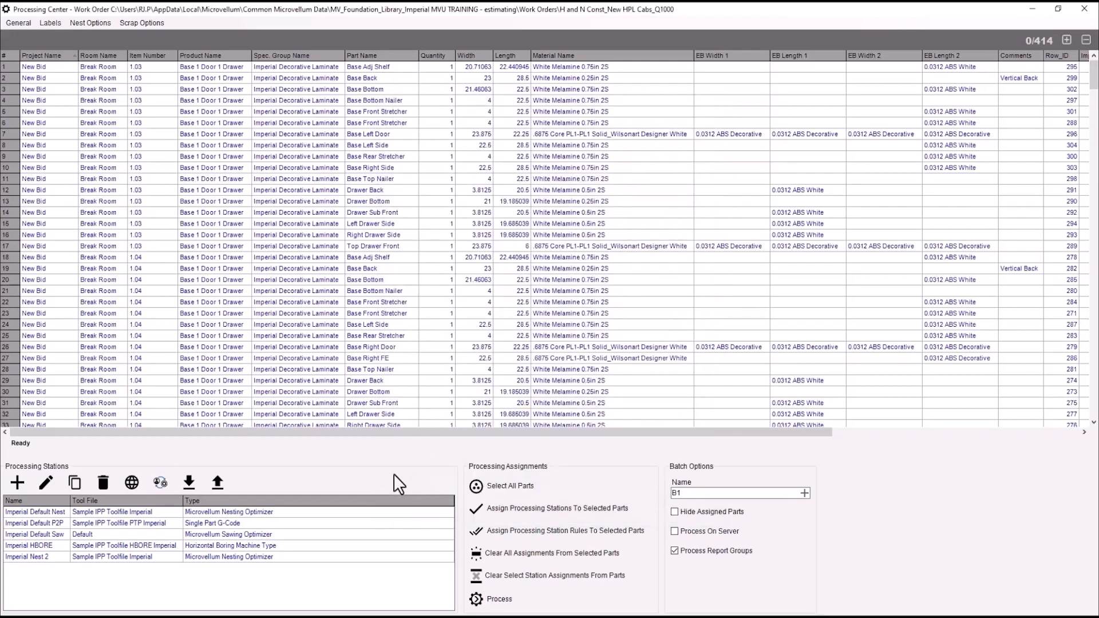
Reopen the Cost Based Estimating Report - Quote preview from Print Reports
left_click(13, 20)
mouse_move(38, 110)
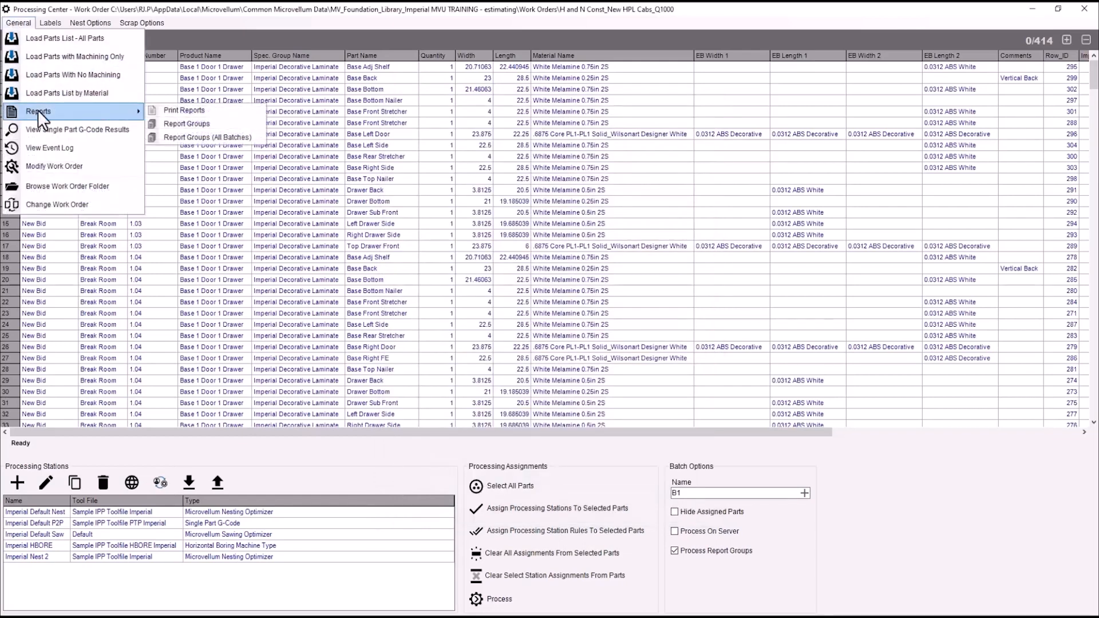
left_click(190, 107)
double_click(464, 122)
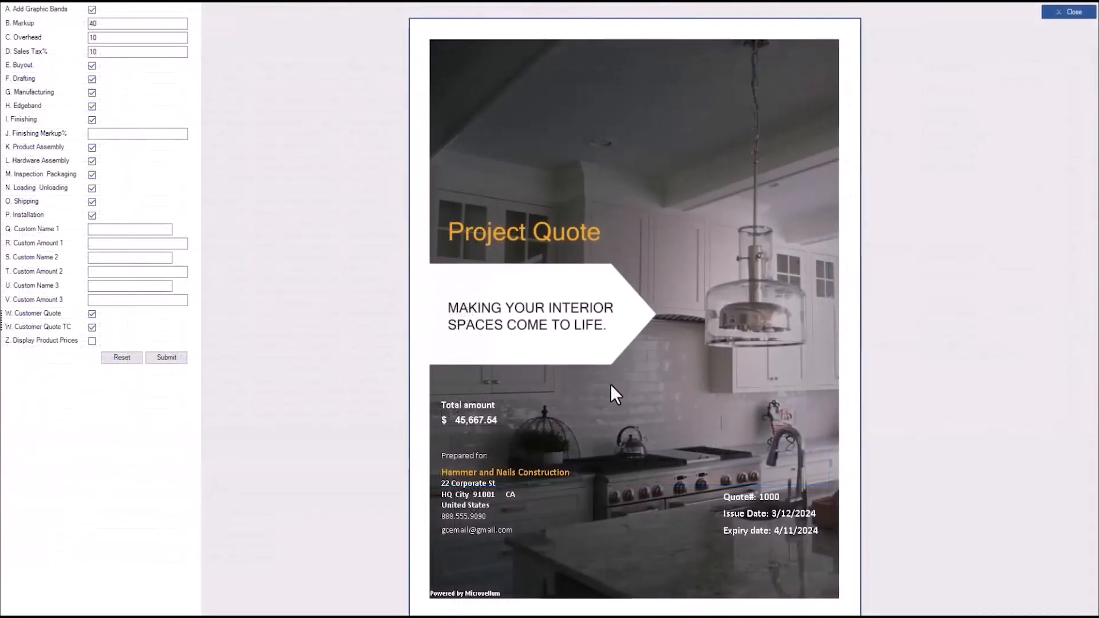
Regenerate the quote with P. Installation unchecked, lowering the total to $19,418.79
scroll(610, 385, "down", 10)
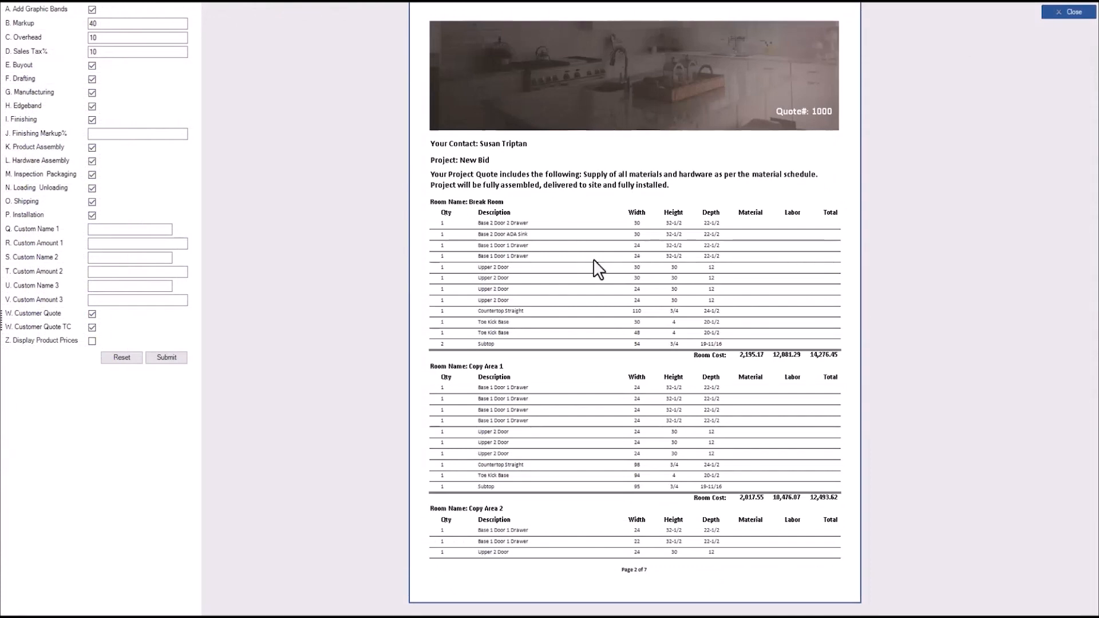
scroll(596, 271, "down", 15)
left_click(92, 215)
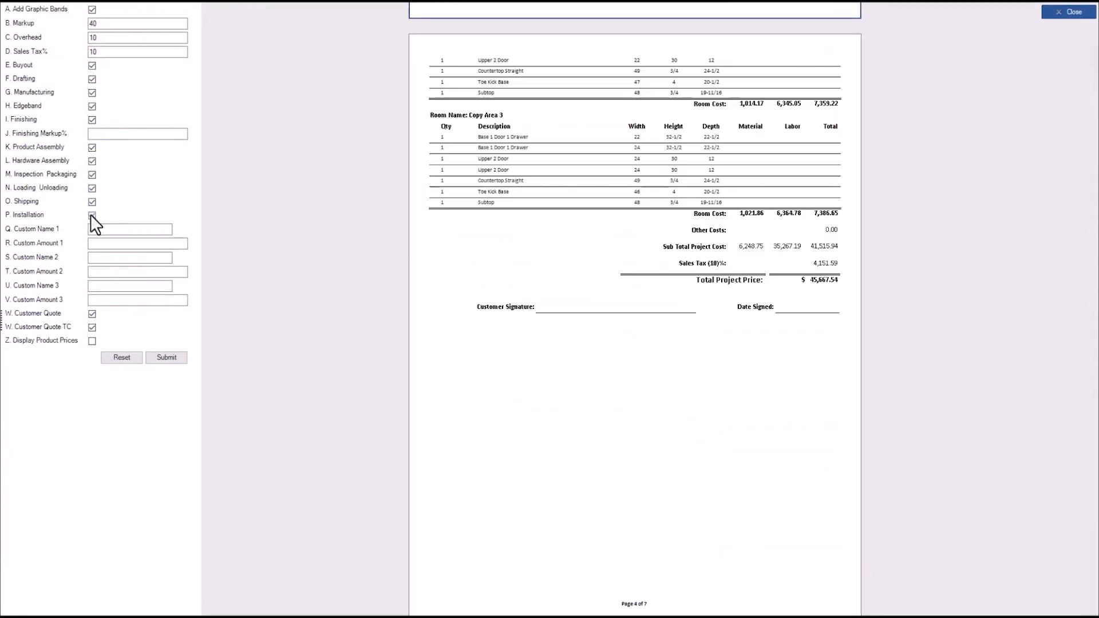
left_click(171, 359)
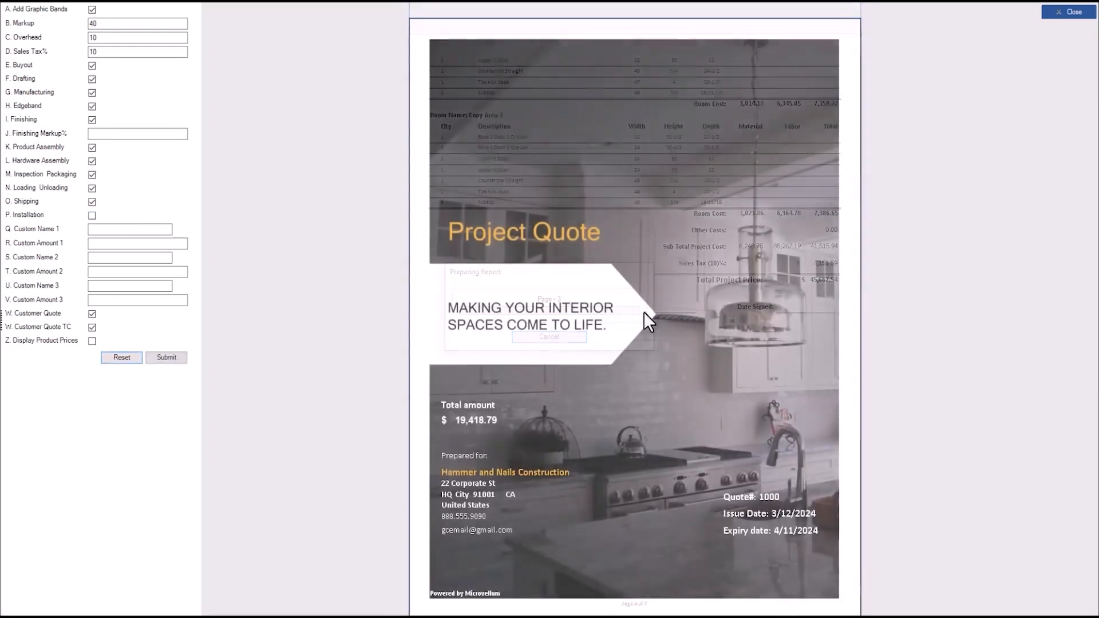
scroll(601, 435, "down", 10)
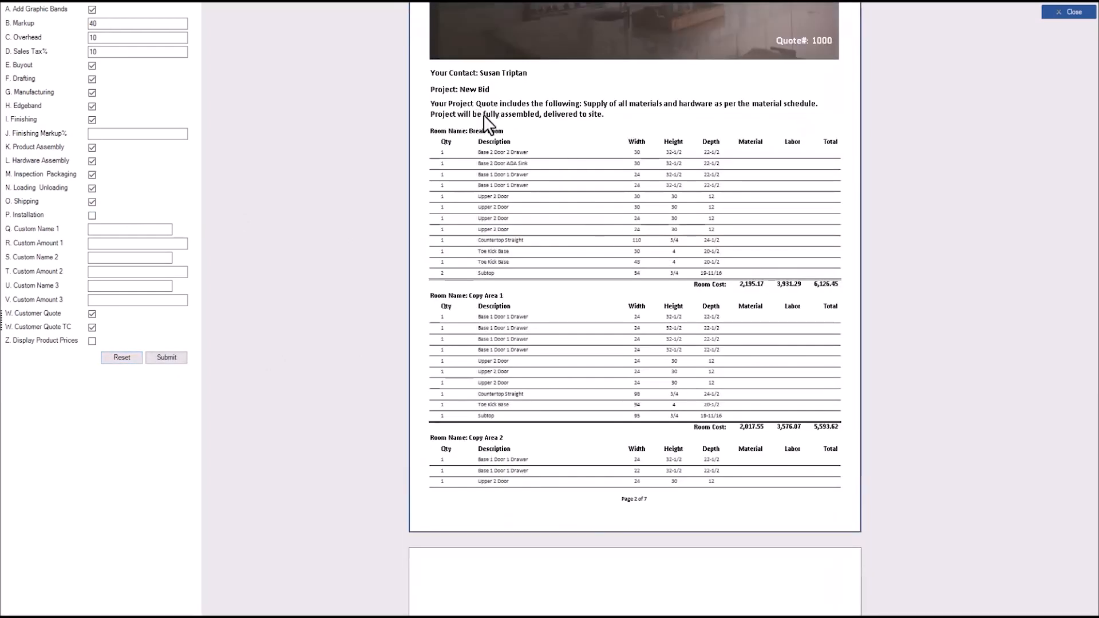
scroll(606, 359, "down", 10)
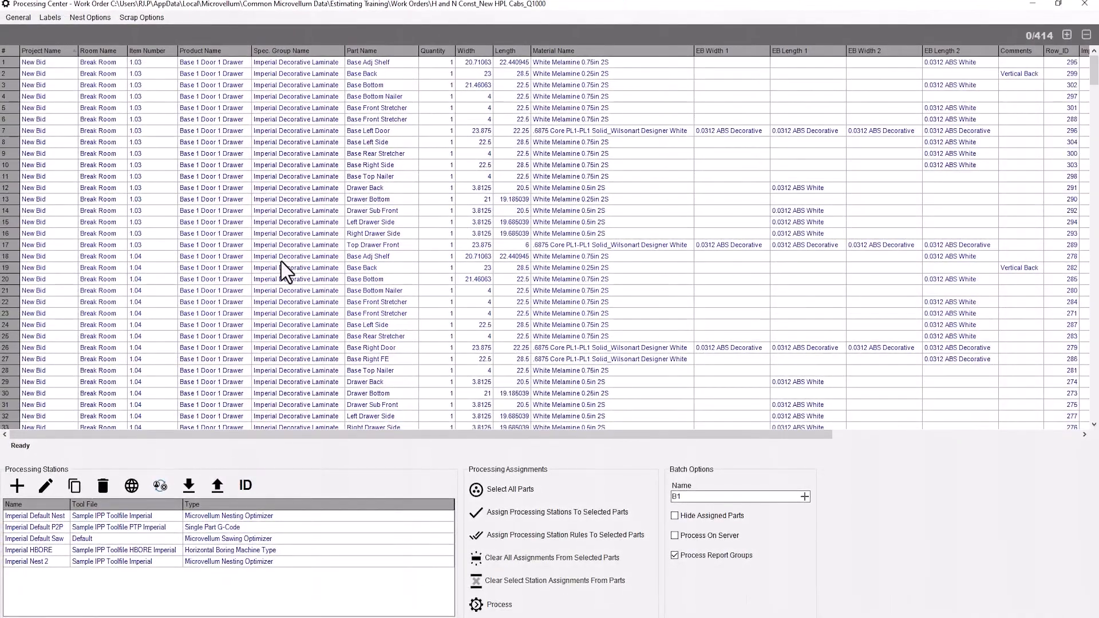
Set the White Melamine 0.75in 2S sheet's estimate price to 75 in the work order
left_click(18, 18)
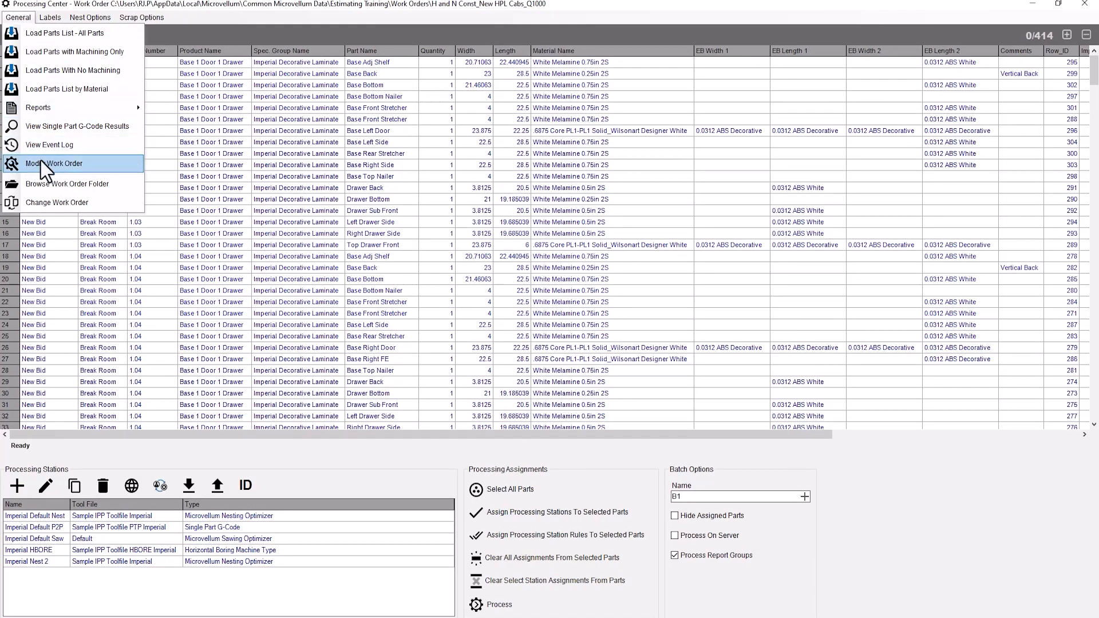
left_click(65, 163)
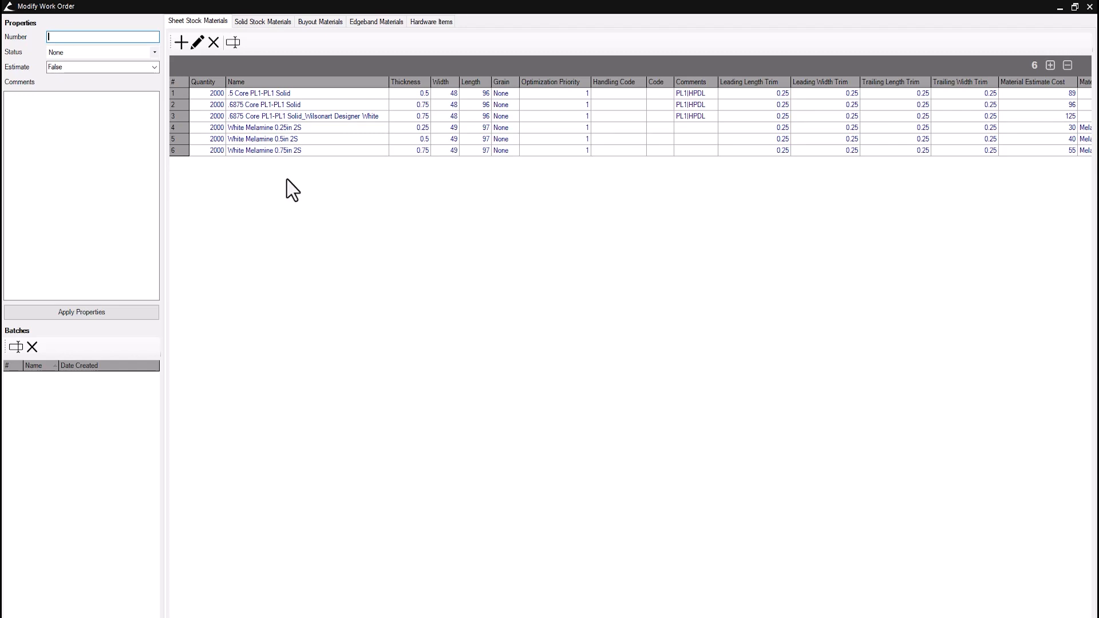
left_click(272, 150)
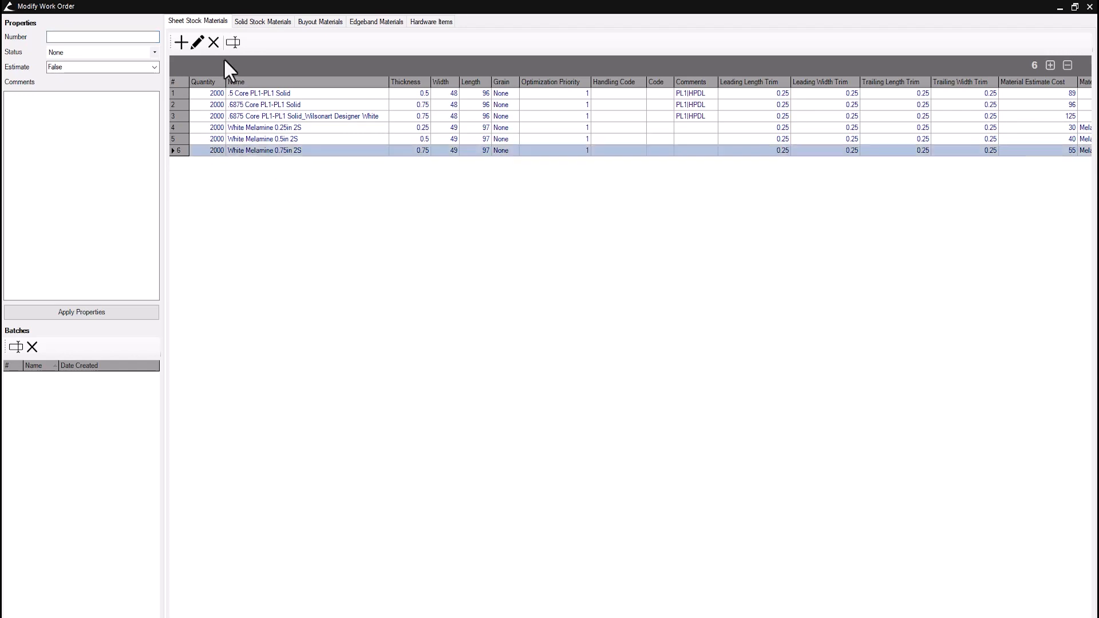
left_click(197, 41)
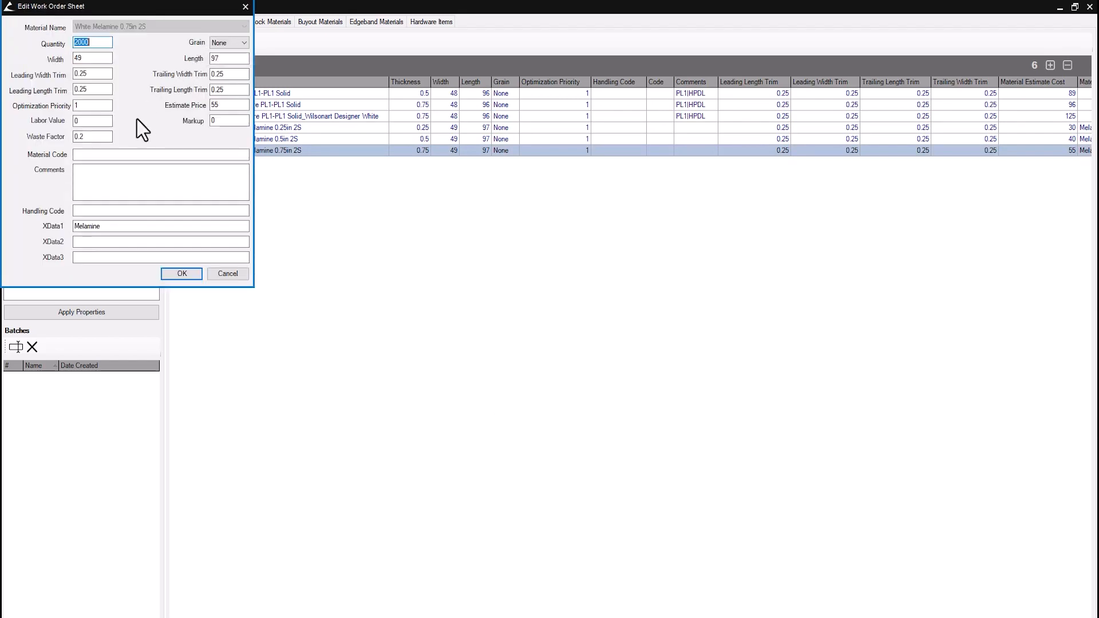
double_click(231, 105)
type("75")
left_click(181, 274)
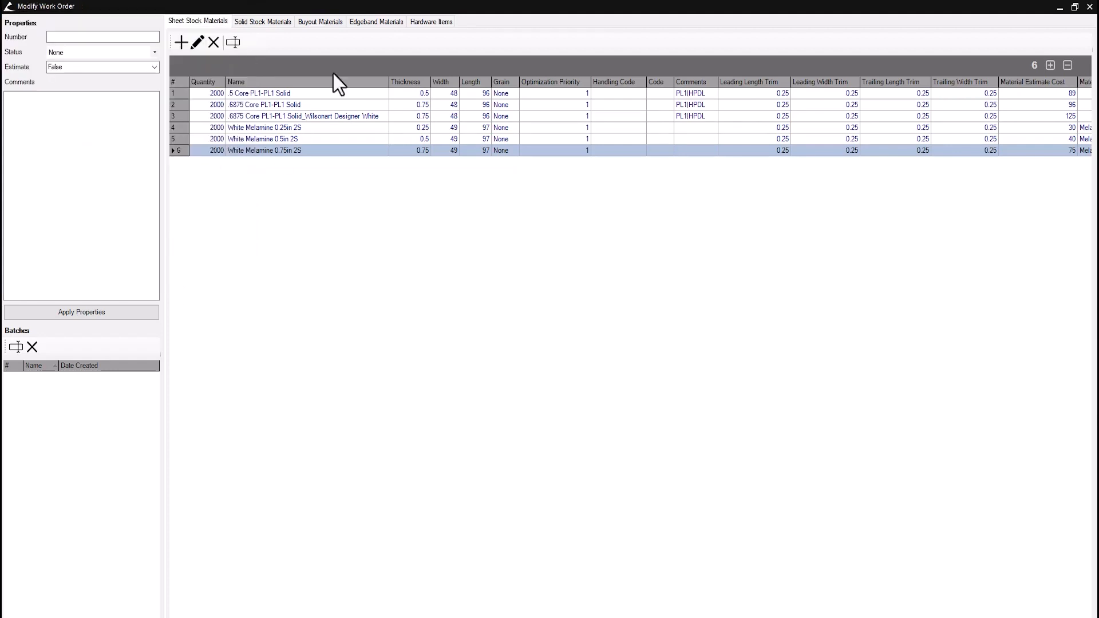
Review the edgeband and hardware costs, then close the work order editor
left_click(372, 21)
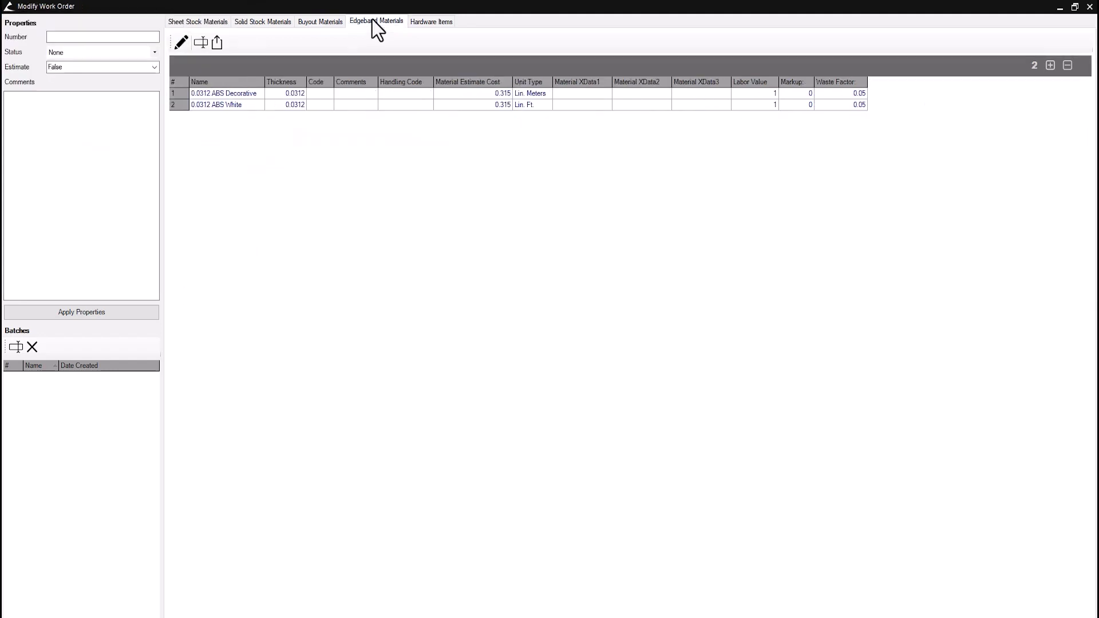
left_click(430, 21)
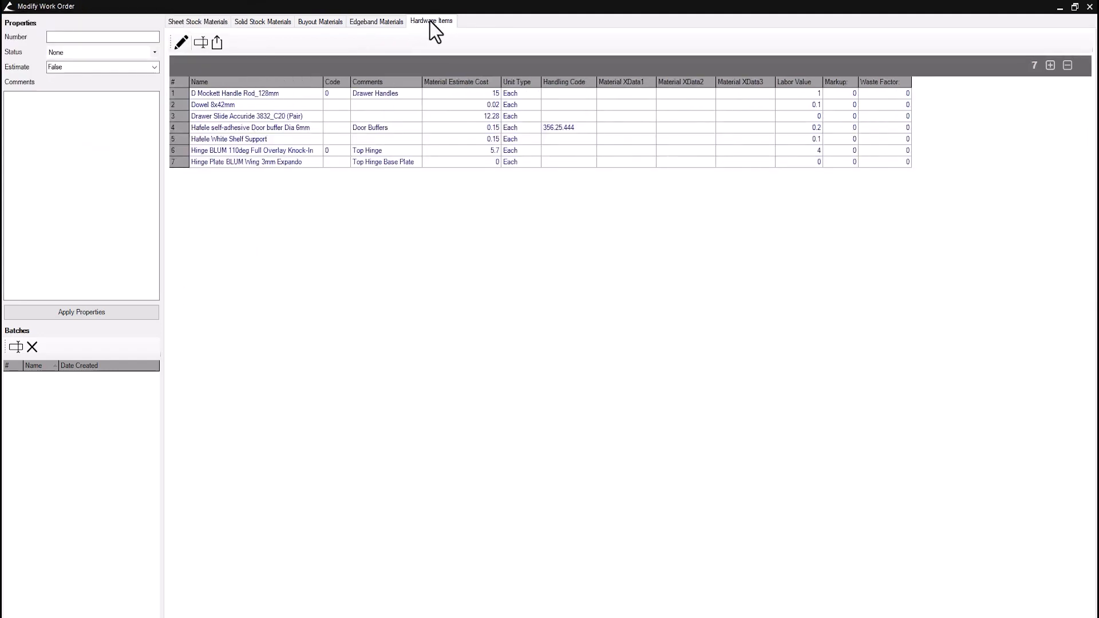
left_click(1089, 6)
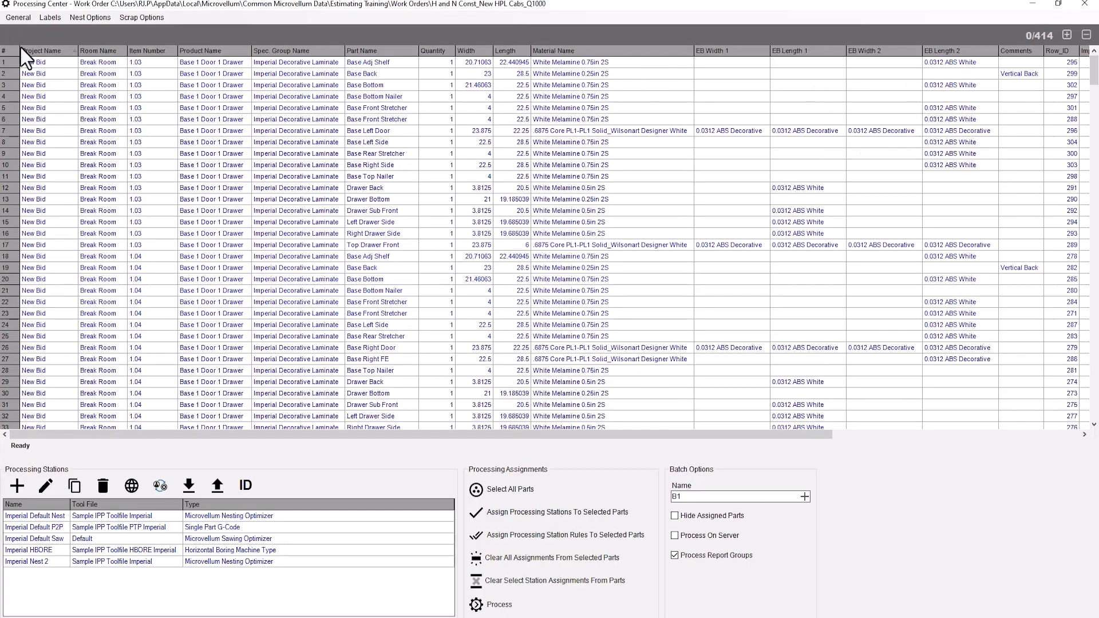
Regenerate the Cost Based Estimating quote report with Z. Display Product Prices checked
left_click(18, 17)
left_click(138, 108)
double_click(363, 169)
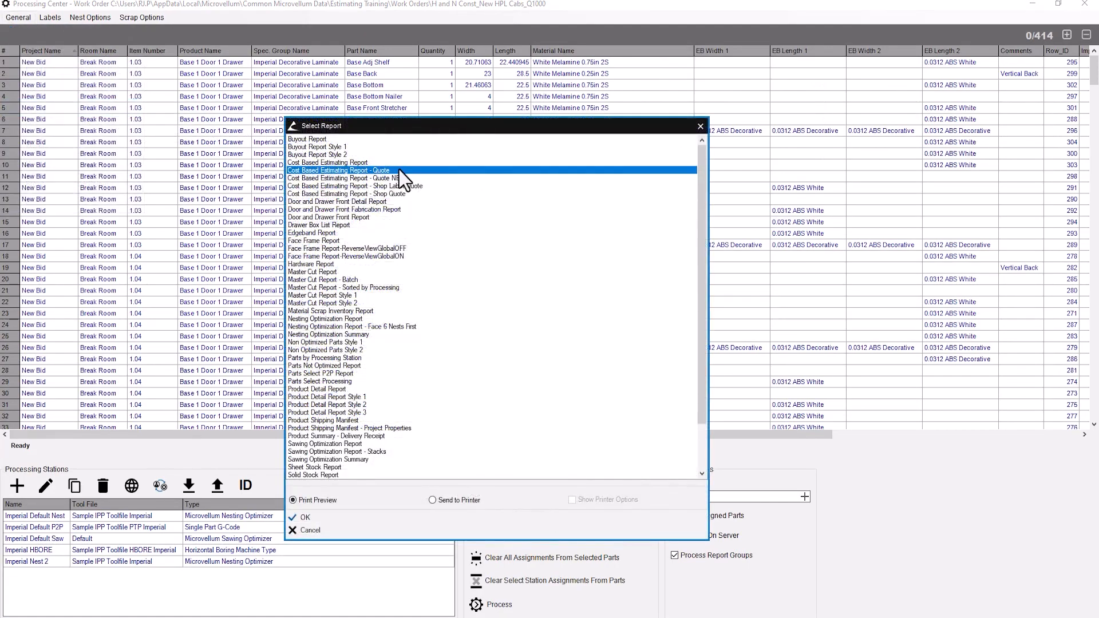
scroll(416, 204, "down", 3)
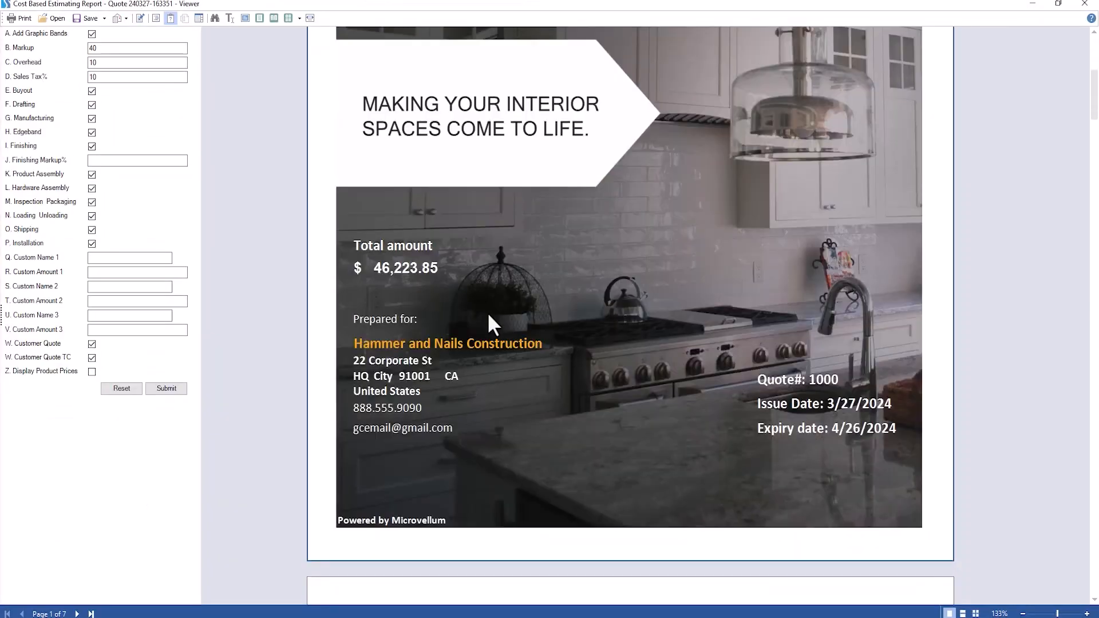
scroll(487, 311, "down", 8)
left_click(92, 371)
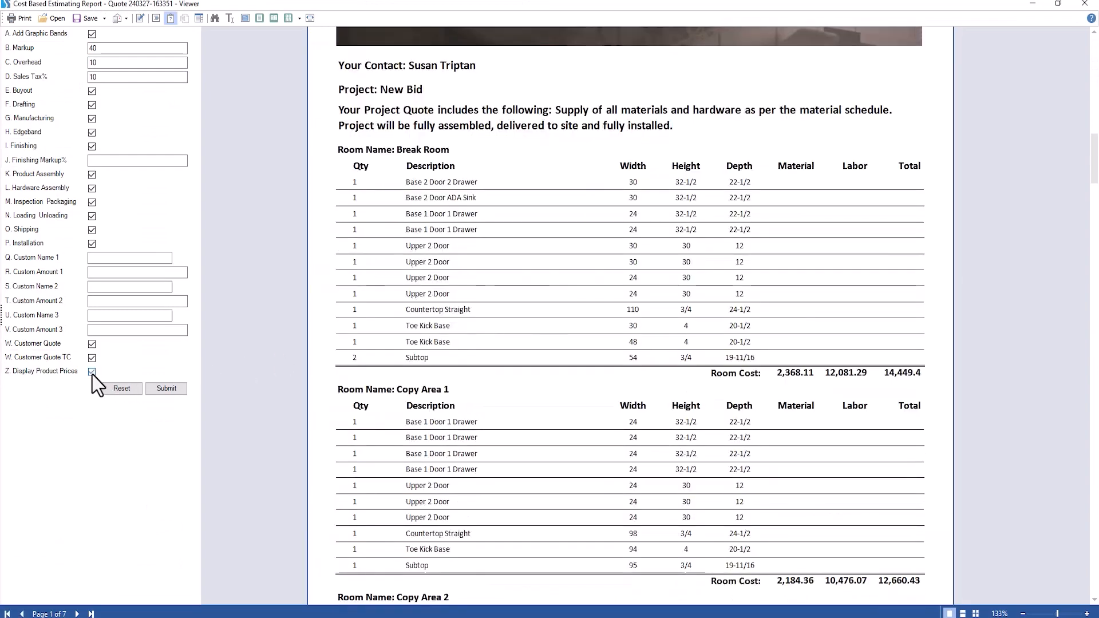
left_click(181, 391)
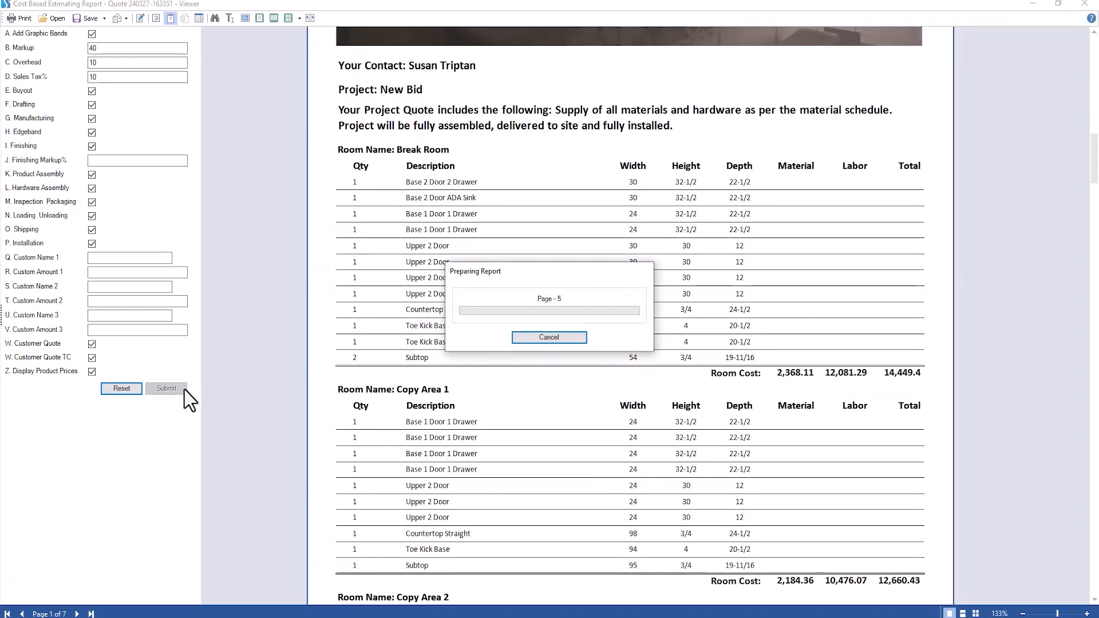
Preview the Shop Quote costing report showing the $42,021.68 project price, then close it
scroll(332, 366, "down", 7)
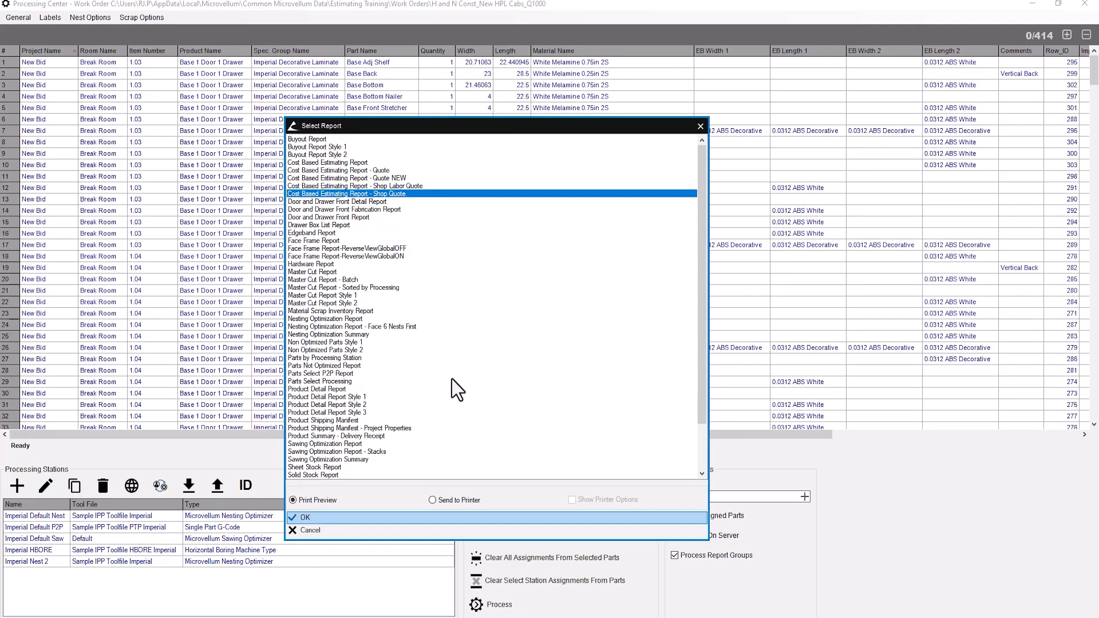
key("Return")
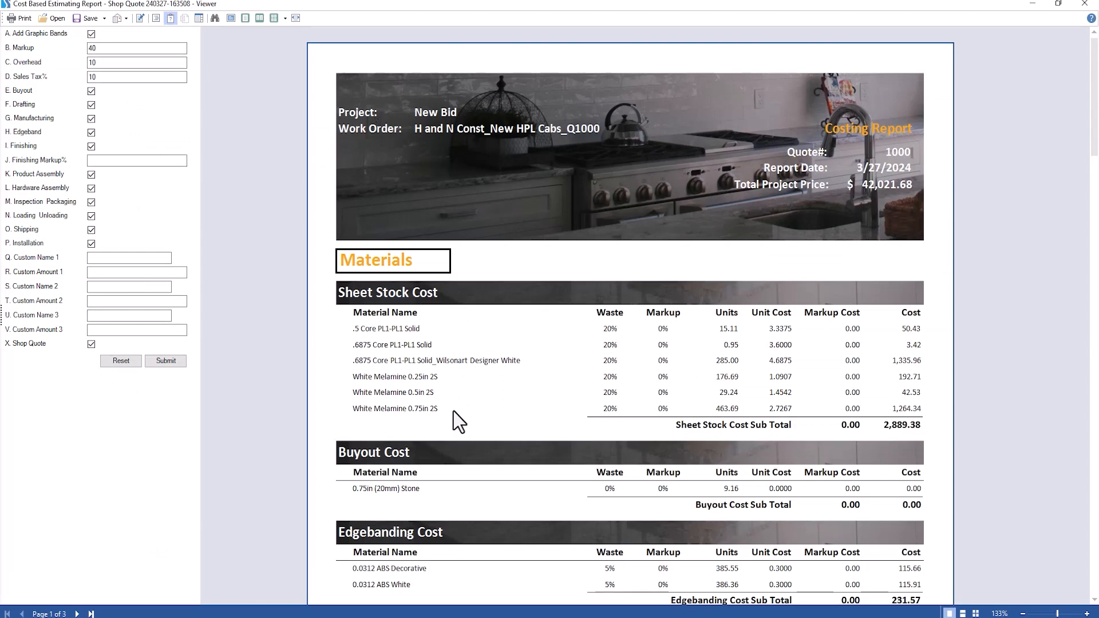
left_click(1085, 4)
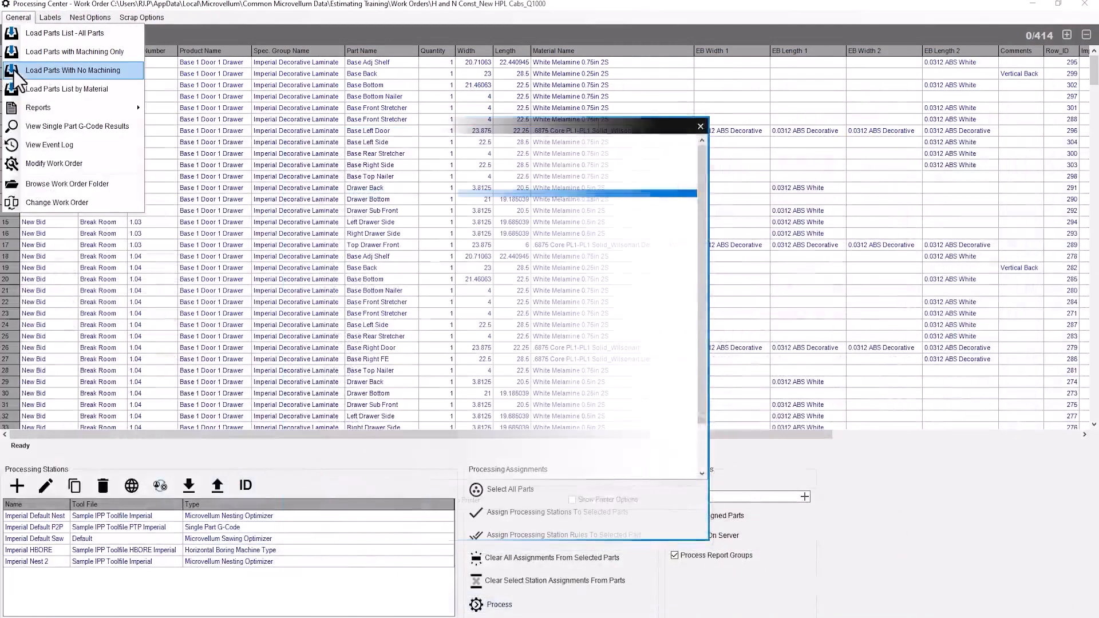
Replace the White Melamine 0.75in 2S sheet's estimate price of 75 with 25
left_click(68, 164)
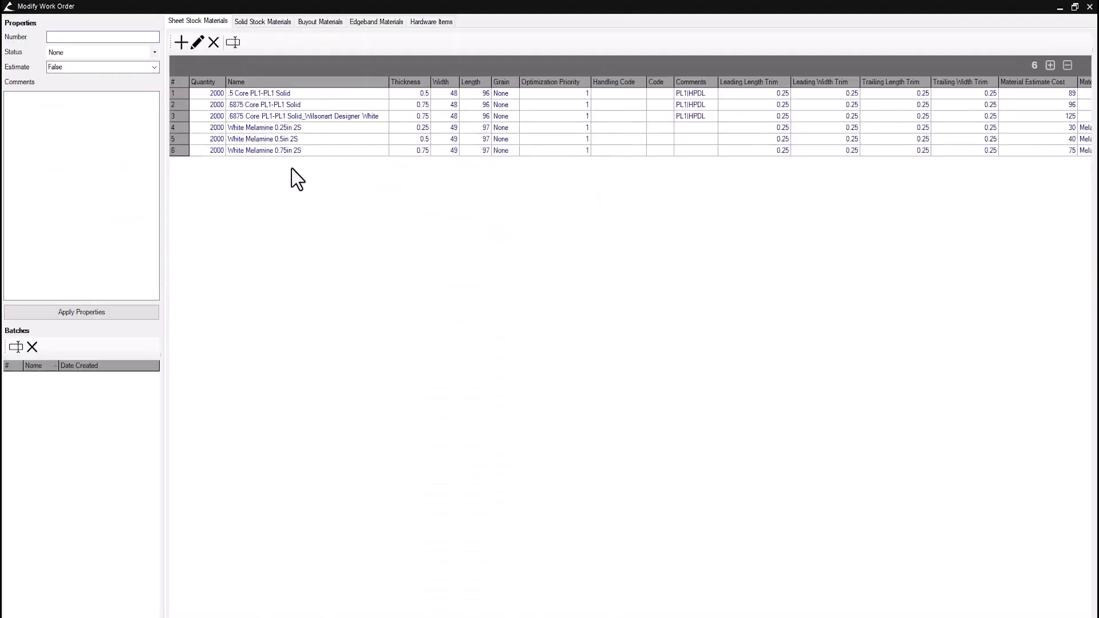
left_click(278, 150)
left_click(198, 43)
left_click_drag(211, 106, 249, 108)
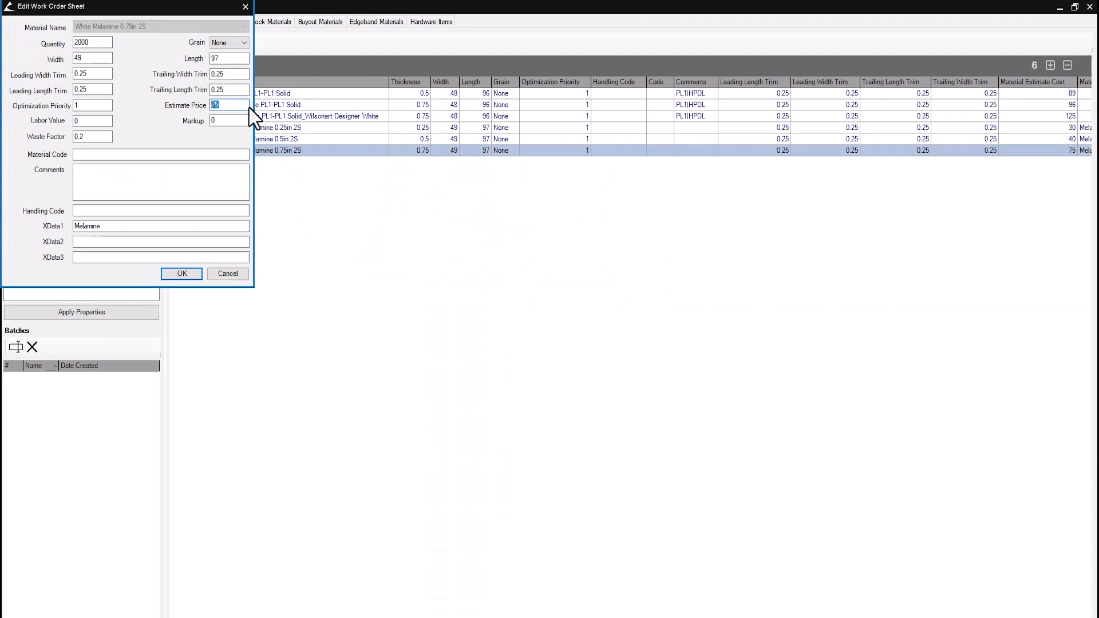
type("250")
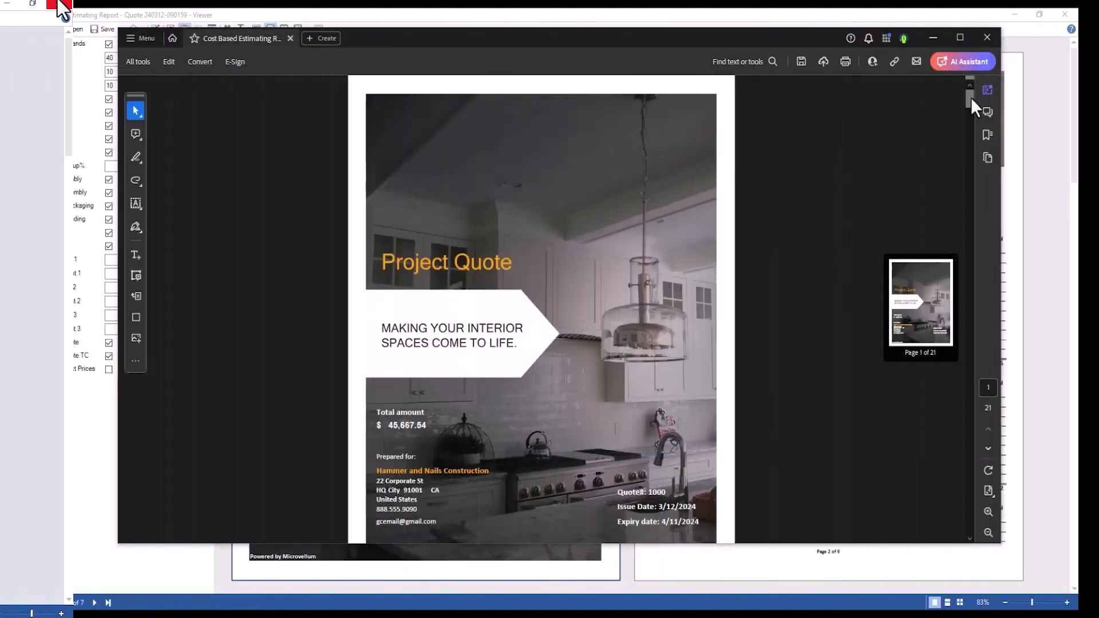
left_click_drag(971, 103, 970, 173)
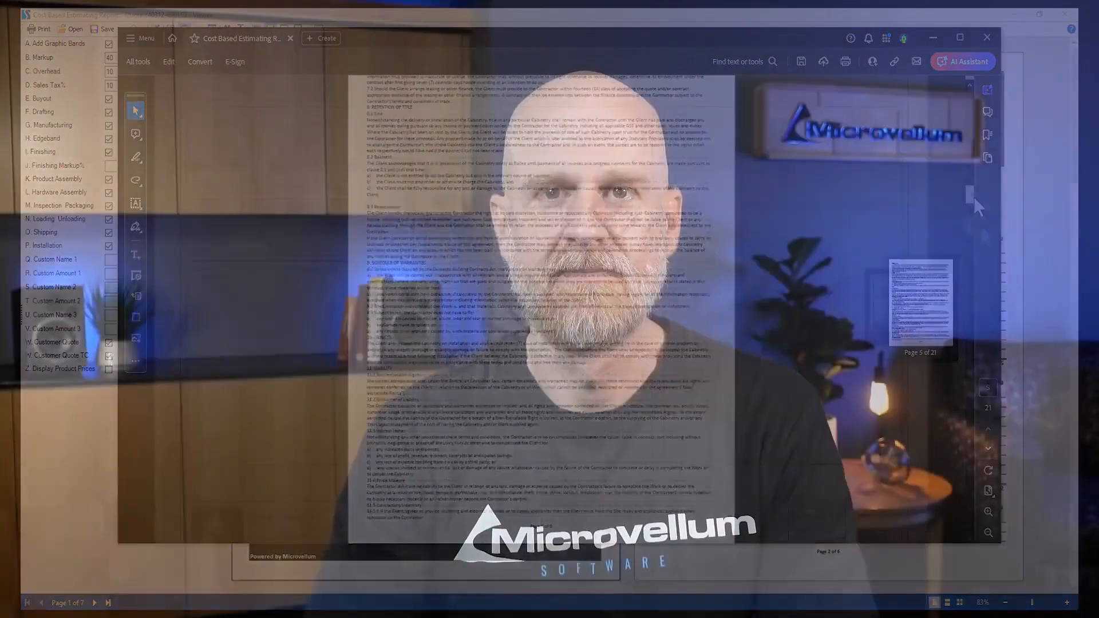